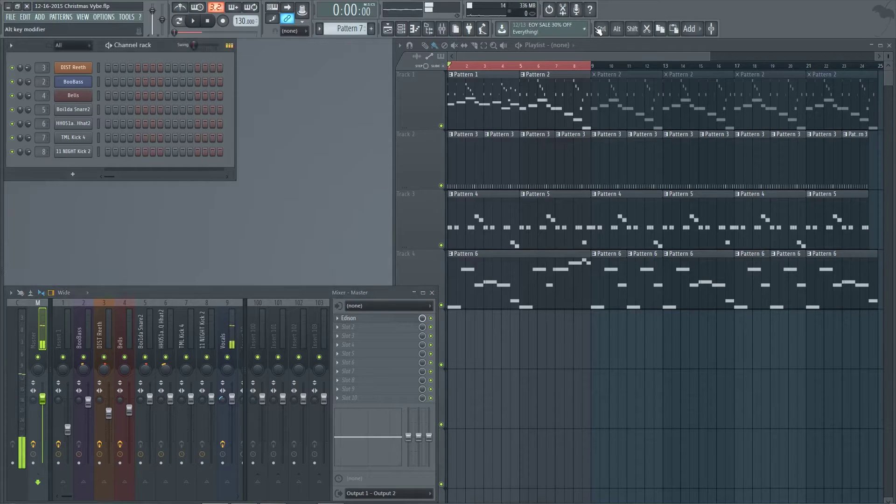
- Raise the playlist above the mixer and show the Record button's recording filter menu
left_click(632, 46)
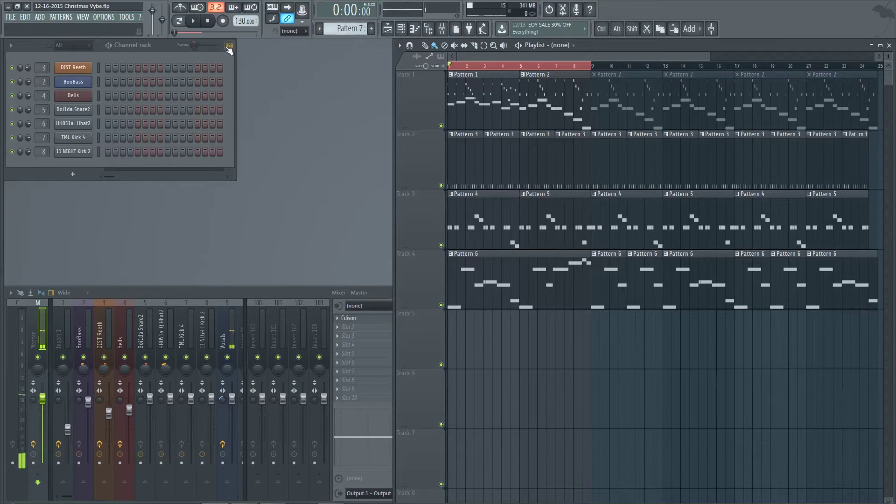
left_click(223, 21)
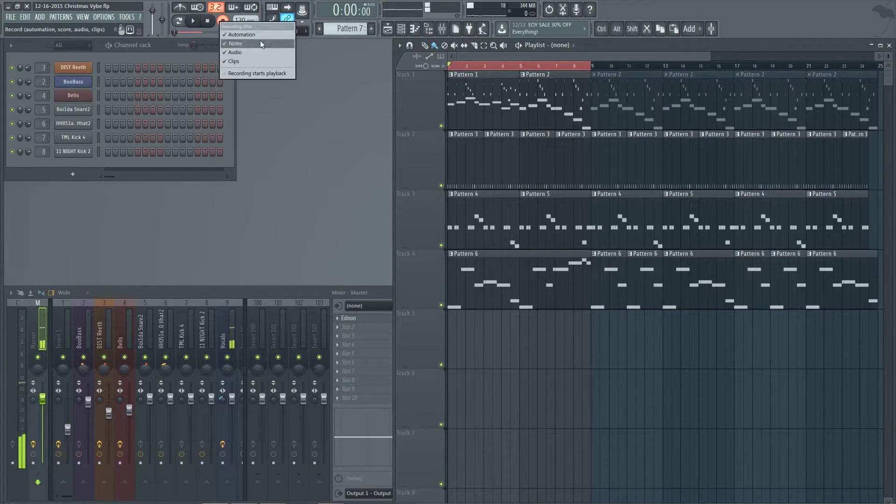
- Focus the mixer on insert 4 Bells and keep the snap setting at (none)
left_click(285, 163)
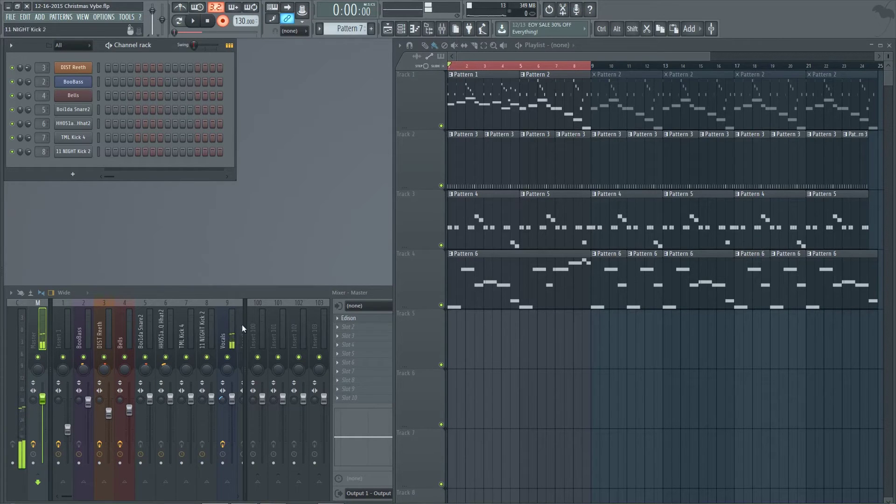
left_click(162, 290)
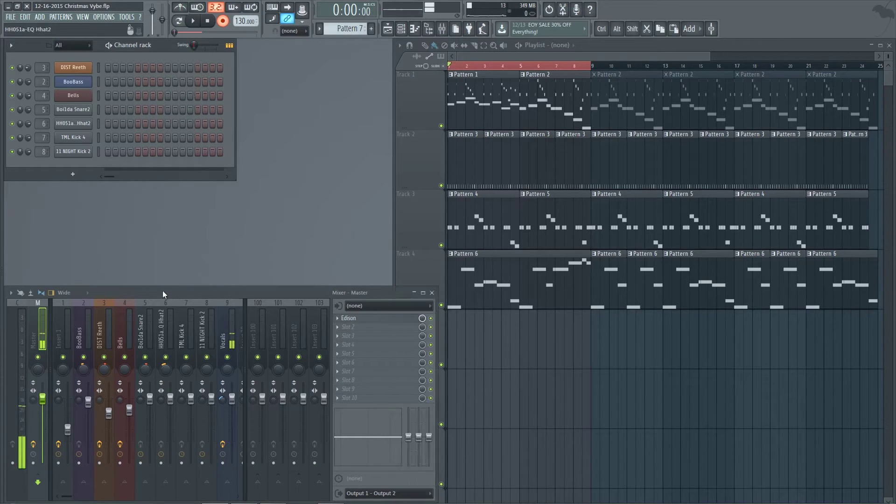
left_click(132, 329)
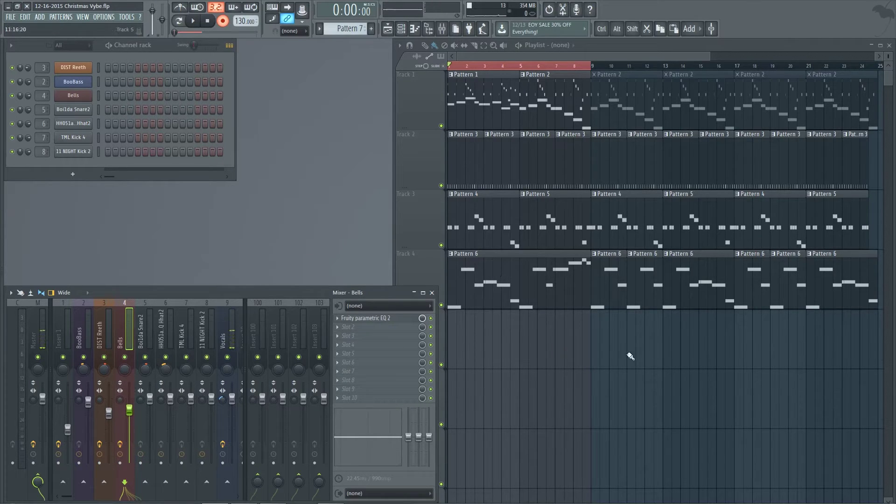
left_click(294, 30)
left_click(297, 63)
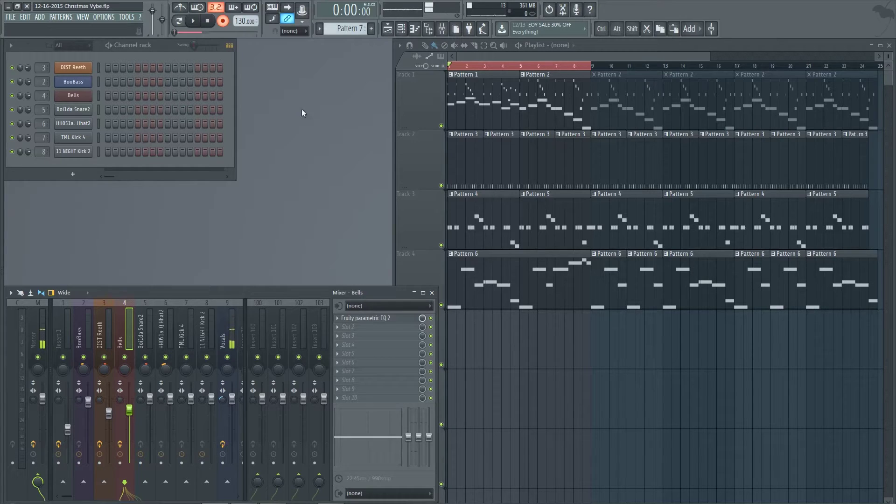
- Record the Bells fader down to about -13 dB, pan left then recentred, plus added stereo separation
key("space")
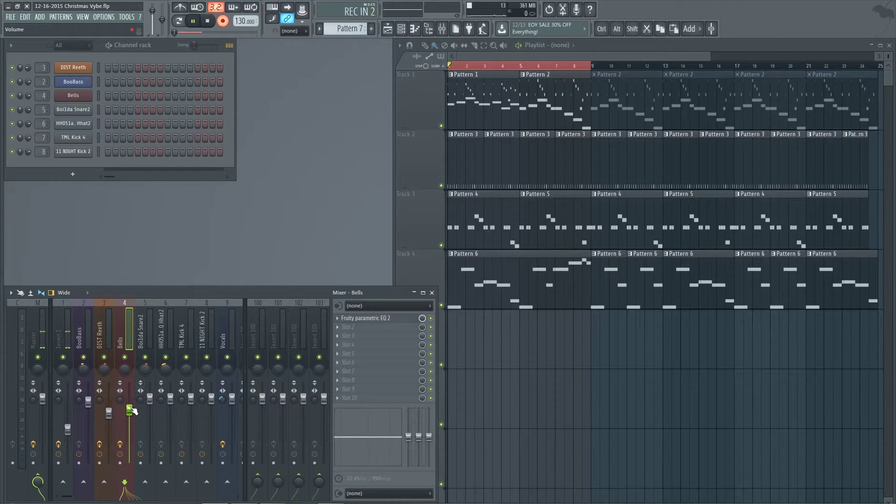
mouse_move(133, 411)
left_mouse_down()
mouse_move(133, 463)
mouse_move(133, 399)
left_mouse_up()
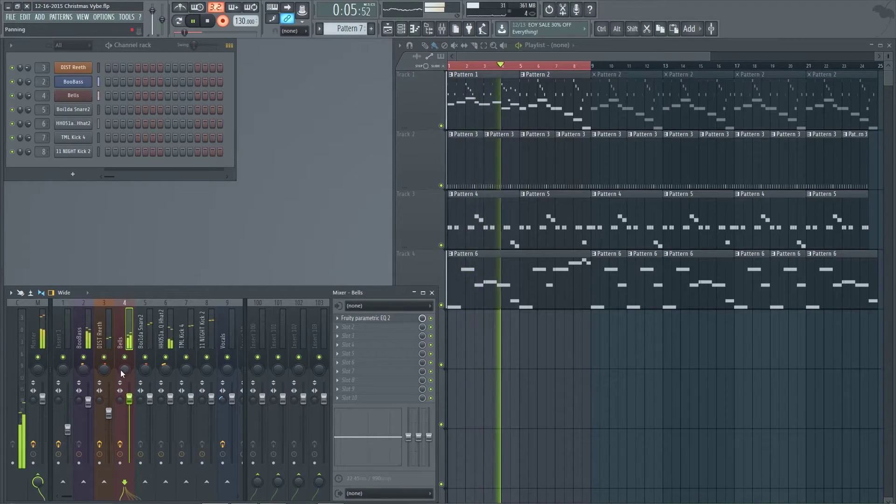
mouse_move(121, 370)
left_mouse_down()
mouse_move(120, 389)
mouse_move(120, 350)
mouse_move(120, 370)
left_mouse_up()
left_click_drag(120, 400, 120, 382)
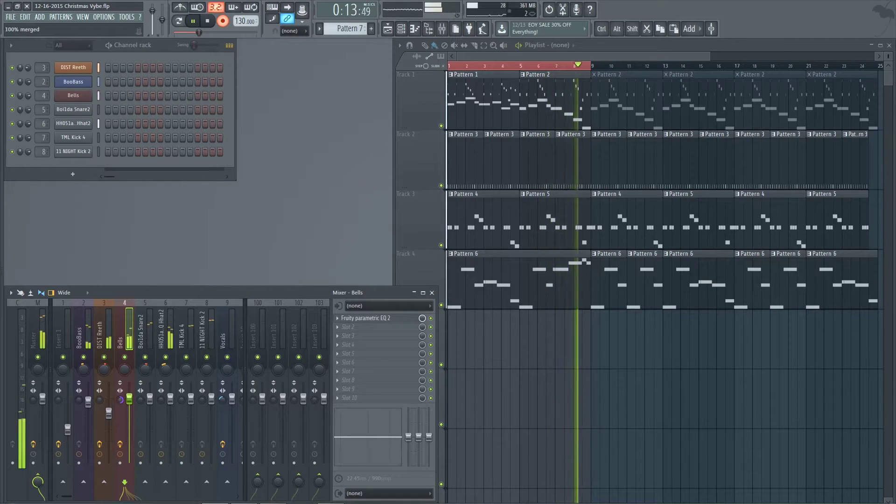
key("space")
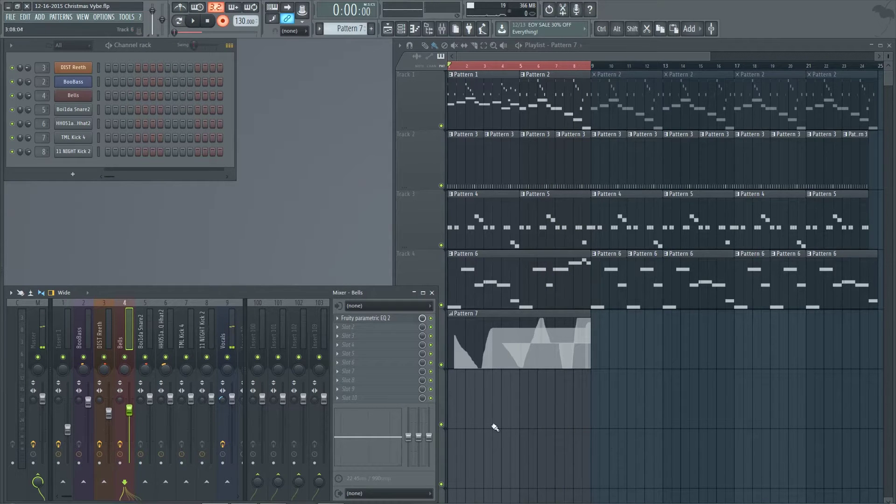
- Open the Pattern 7 clip's Bells volume events and reposition the event editor window
double_click(513, 350)
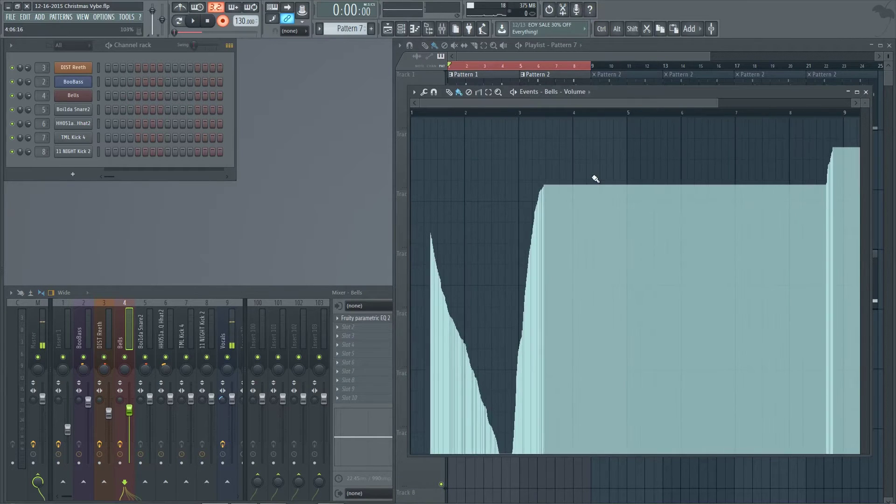
scroll(595, 154, "up", 3)
scroll(595, 154, "down", 3)
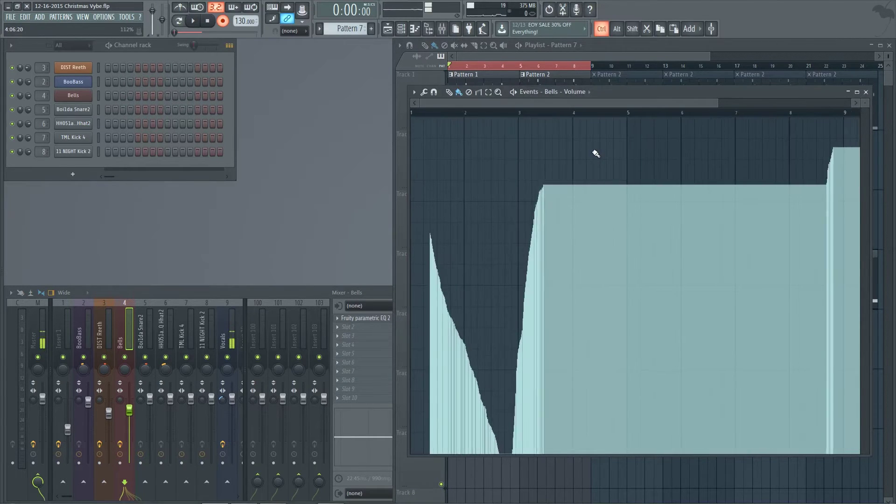
scroll(654, 143, "down", 2)
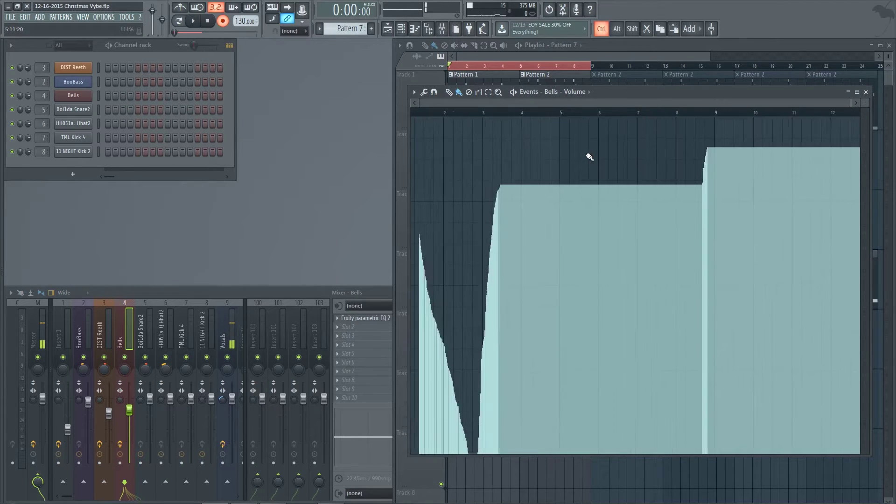
mouse_move(621, 94)
left_mouse_down()
mouse_move(668, 94)
mouse_move(608, 97)
left_mouse_up()
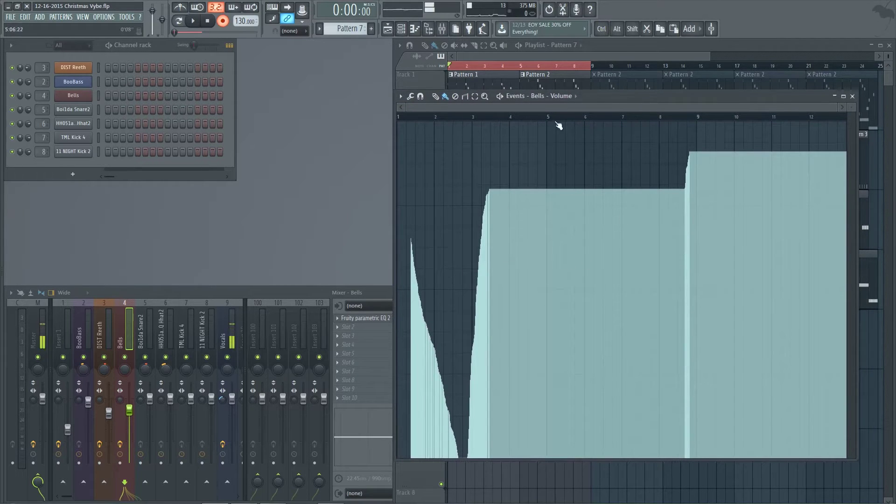
left_click_drag(605, 98, 496, 103)
left_click(449, 106)
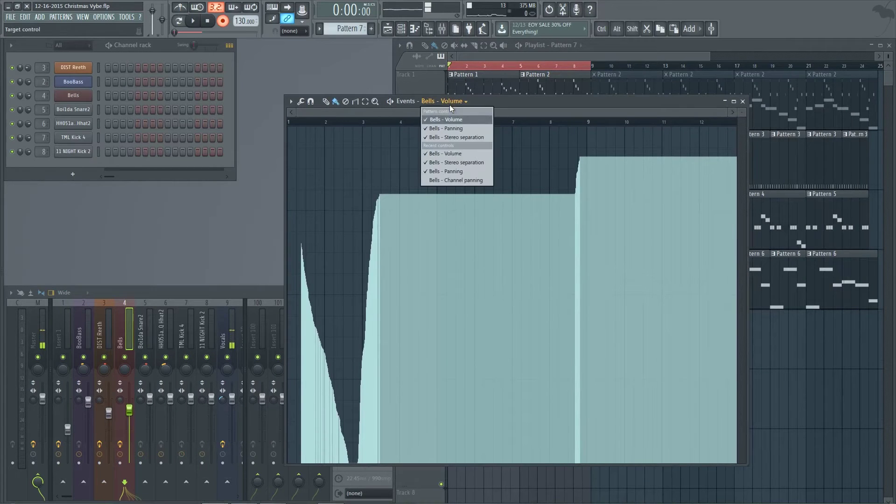
left_click(451, 106)
- Disarm recording and play the song back to hear the recorded automation
left_click(129, 330)
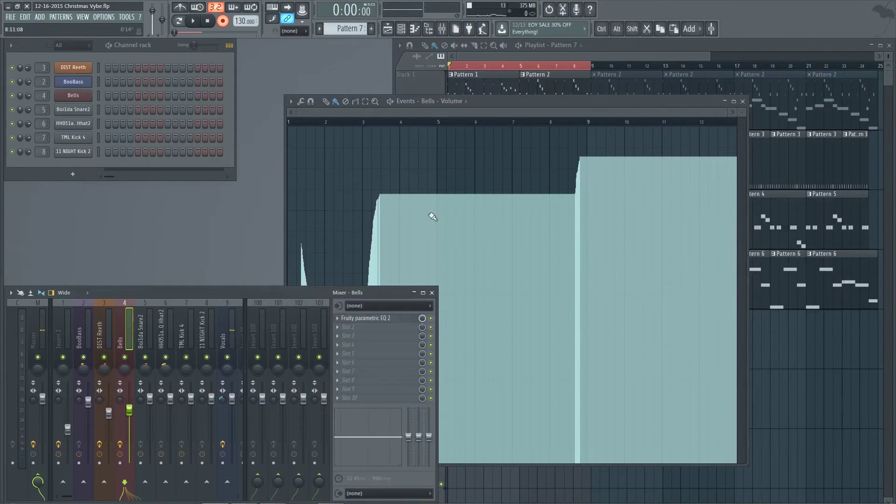
left_click(584, 61)
key("space")
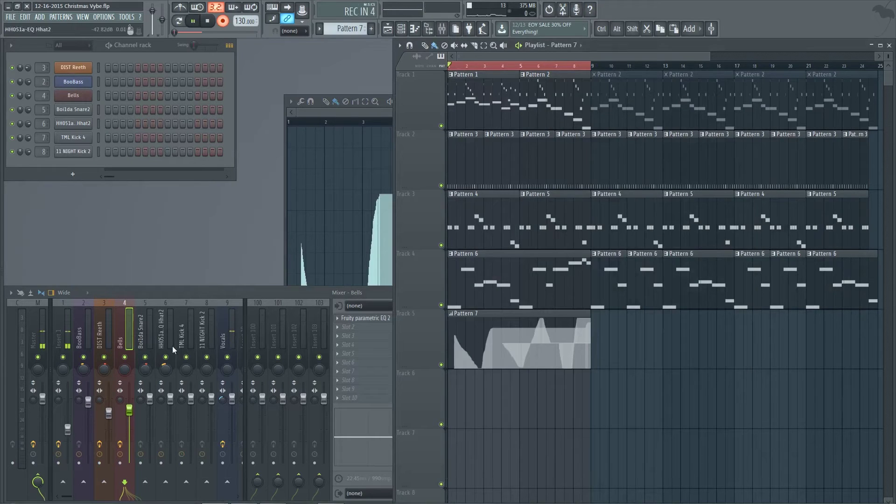
key("space")
left_click(228, 23)
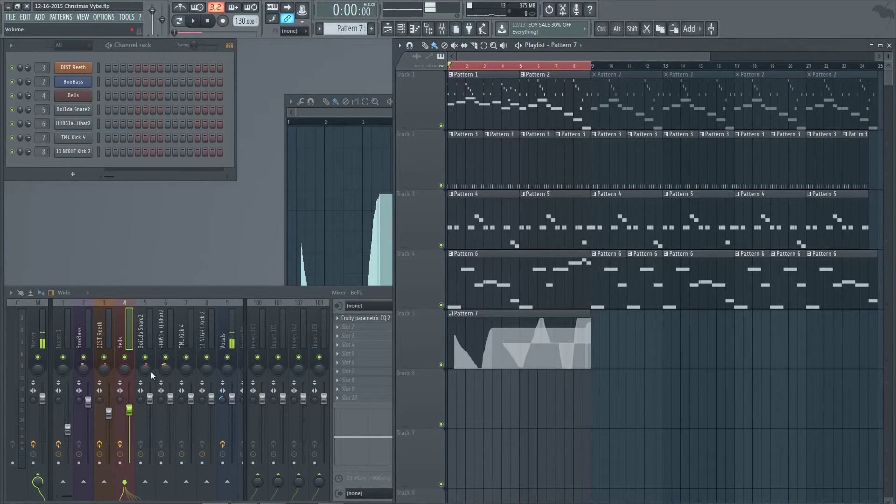
key("space")
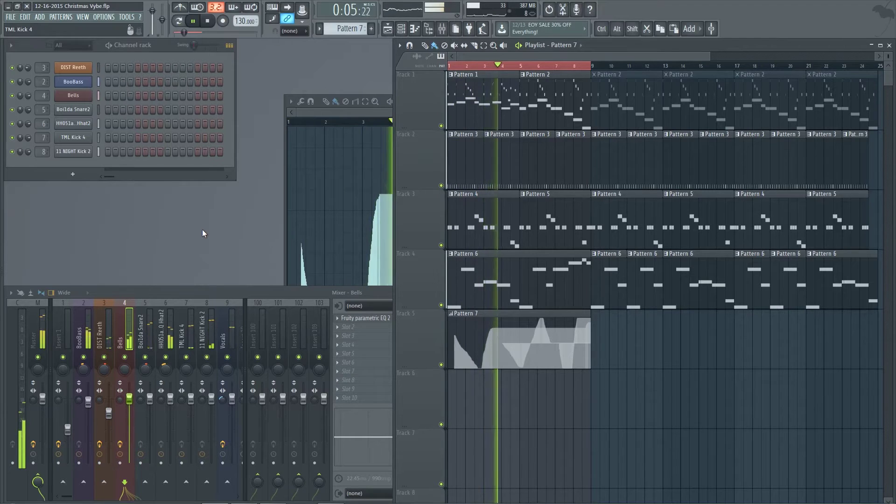
key("space")
- Move the Bells volume event editor to the upper left and bring up its options menu
left_click(354, 116)
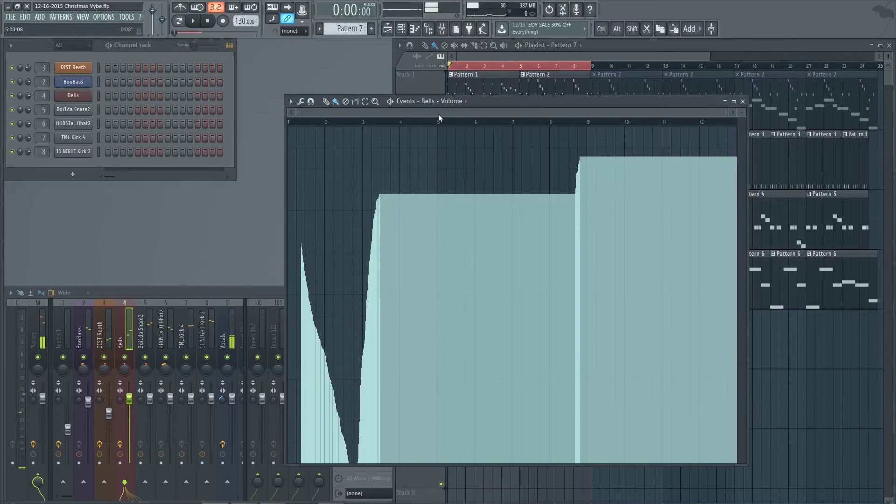
left_click_drag(546, 102, 294, 63)
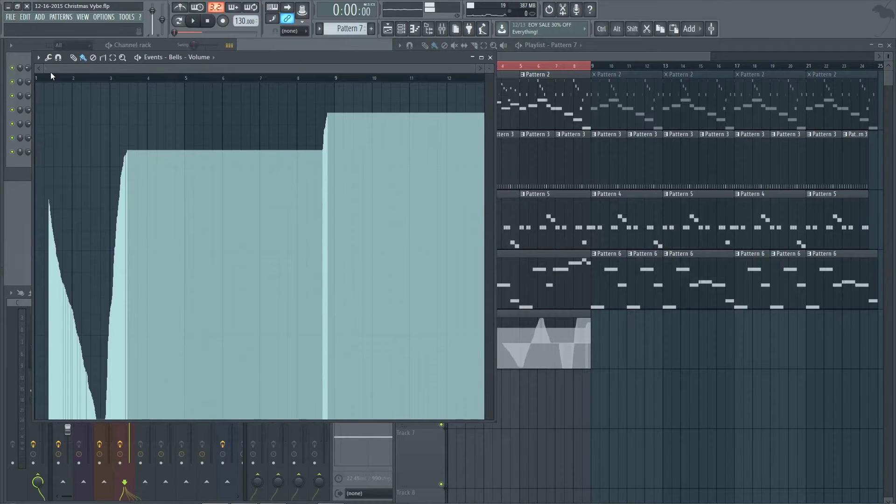
left_click(39, 57)
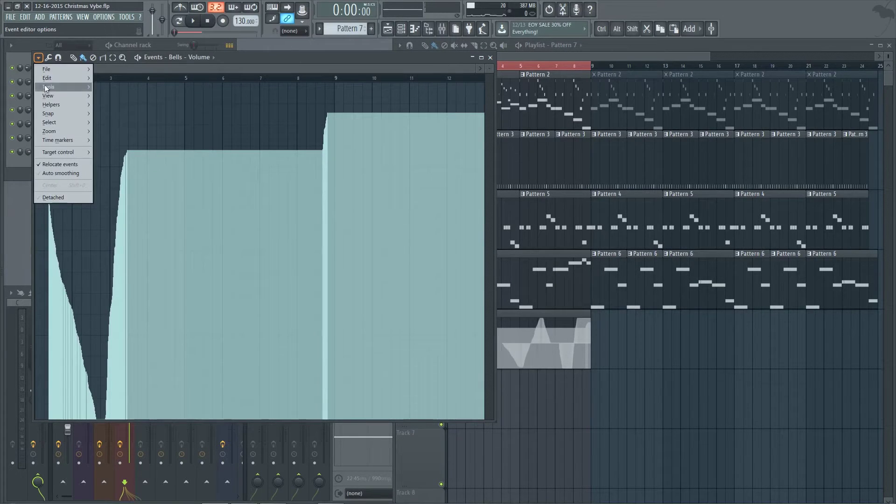
- Turn the Bells volume events into an automation clip, tuning the Decimate threshold before accepting
mouse_move(71, 78)
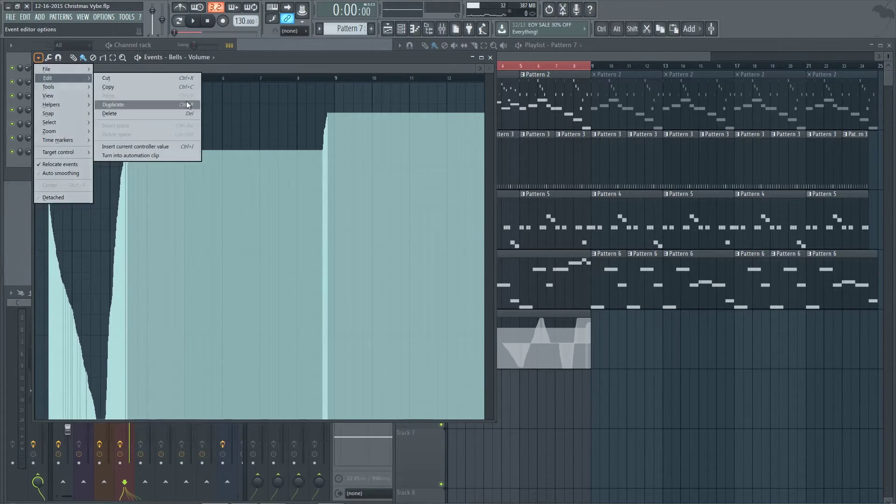
left_click(166, 155)
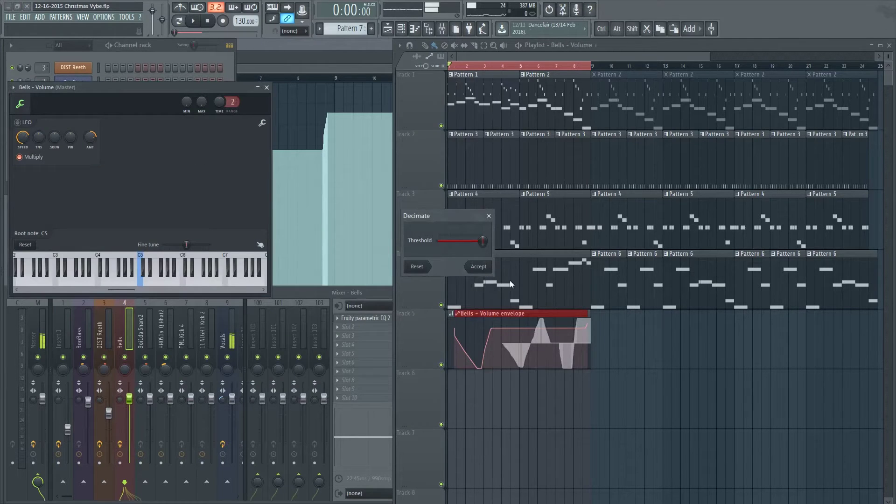
left_click_drag(482, 240, 438, 241)
left_click_drag(457, 218, 388, 48)
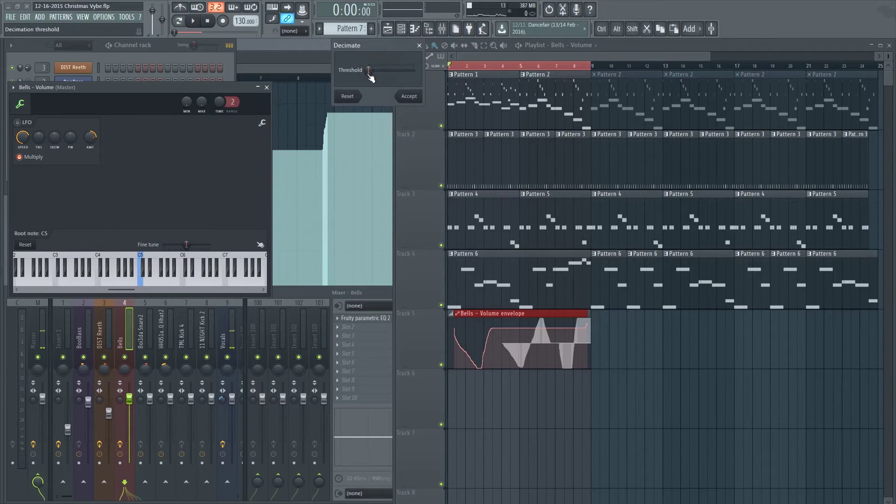
left_click_drag(368, 70, 413, 70)
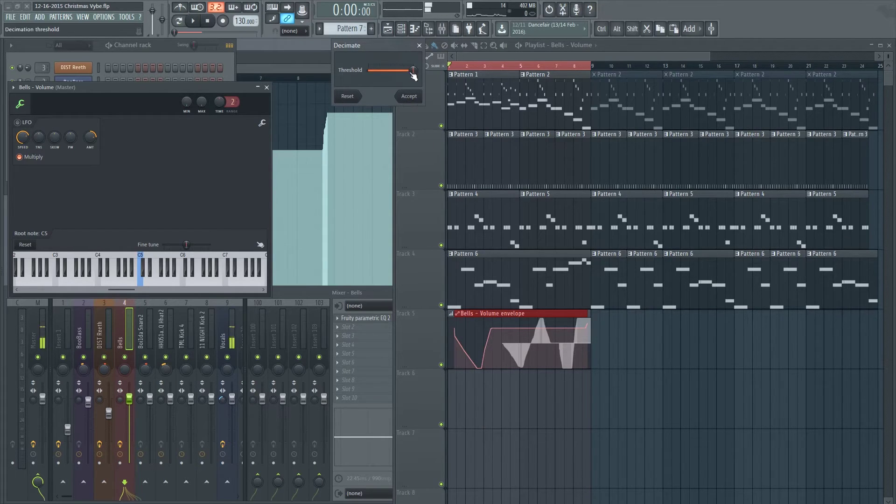
mouse_move(413, 73)
left_mouse_down()
mouse_move(400, 72)
mouse_move(413, 71)
left_mouse_up()
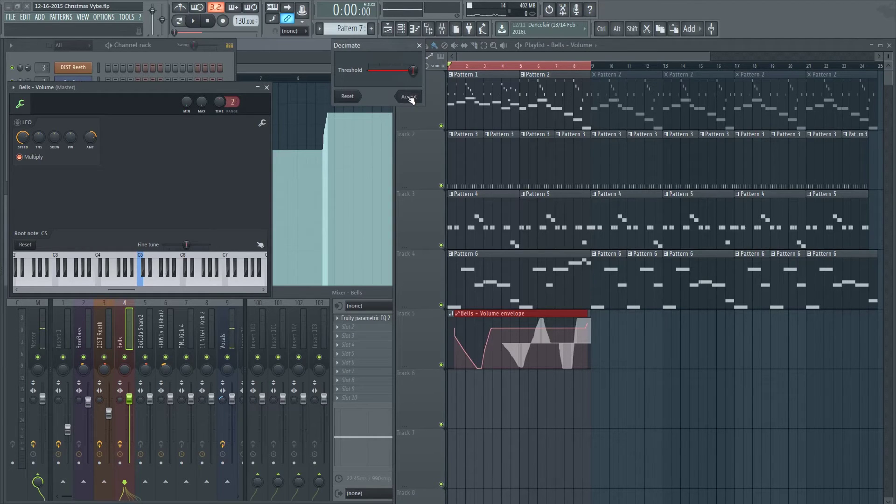
left_click(409, 99)
- Undo the accidental move of the Bells volume envelope clip
scroll(465, 390, "up", 5)
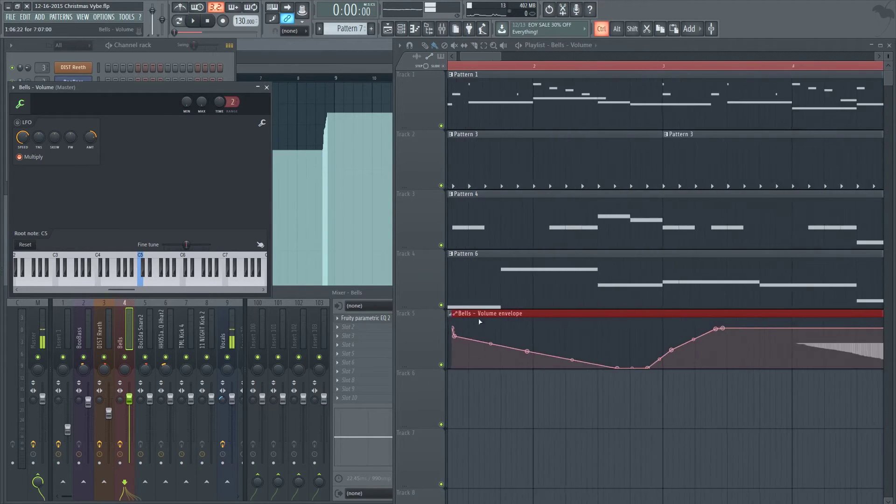
scroll(478, 321, "down", 1)
left_click_drag(486, 335, 492, 337)
key("ctrl+z")
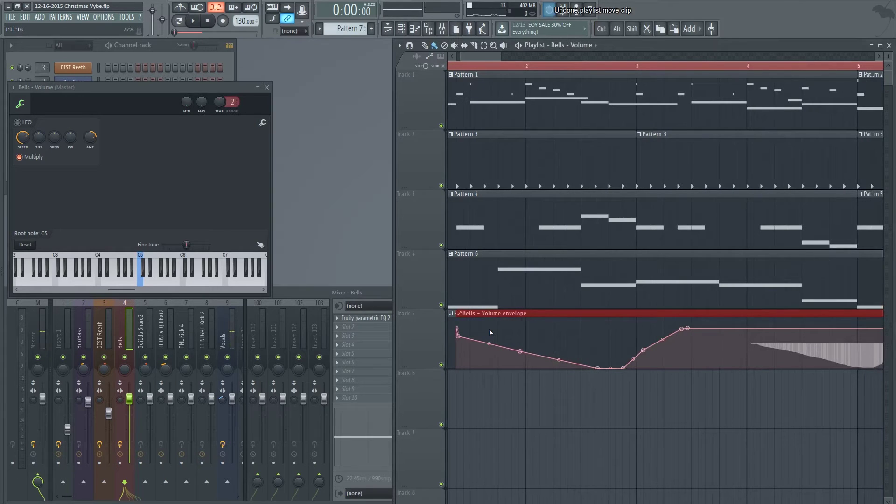
key("ctrl+z")
scroll(484, 340, "up", 6)
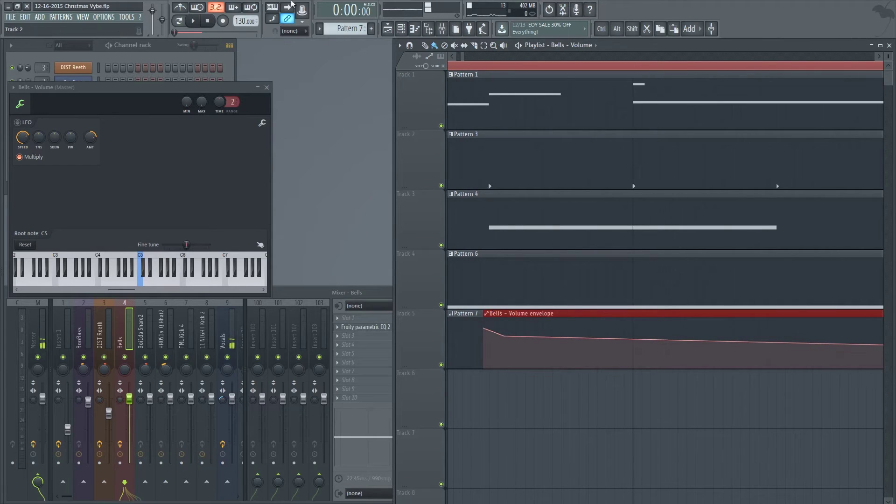
- Move the Bells volume envelope clip down to Track 6 using Bar snapping, then turn snapping off
left_click(291, 30)
left_click(289, 159)
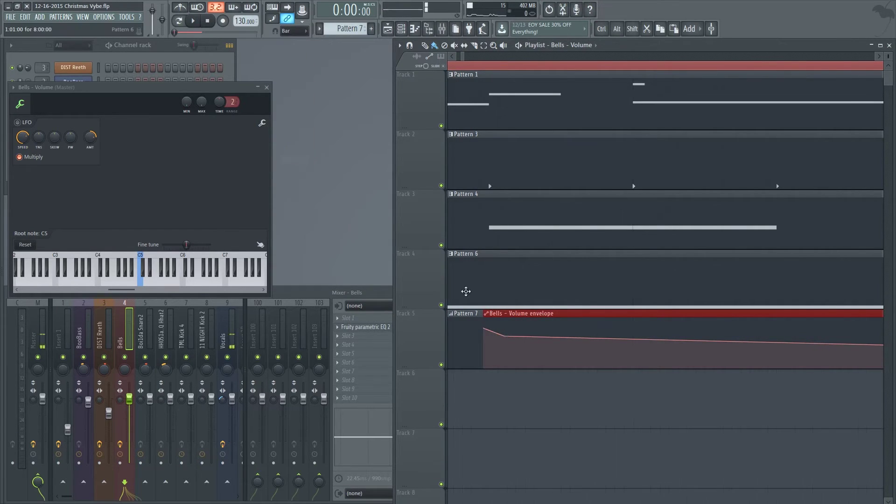
left_click_drag(525, 349, 531, 409)
scroll(528, 401, "down", 5)
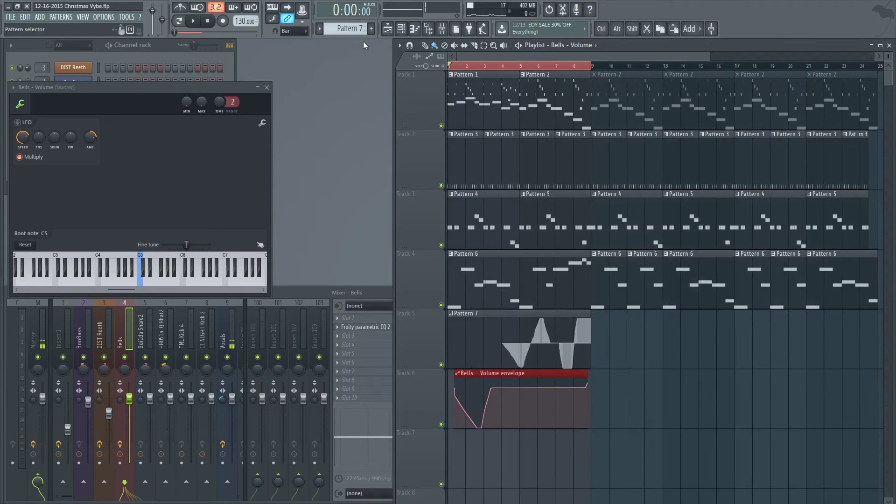
left_click(292, 31)
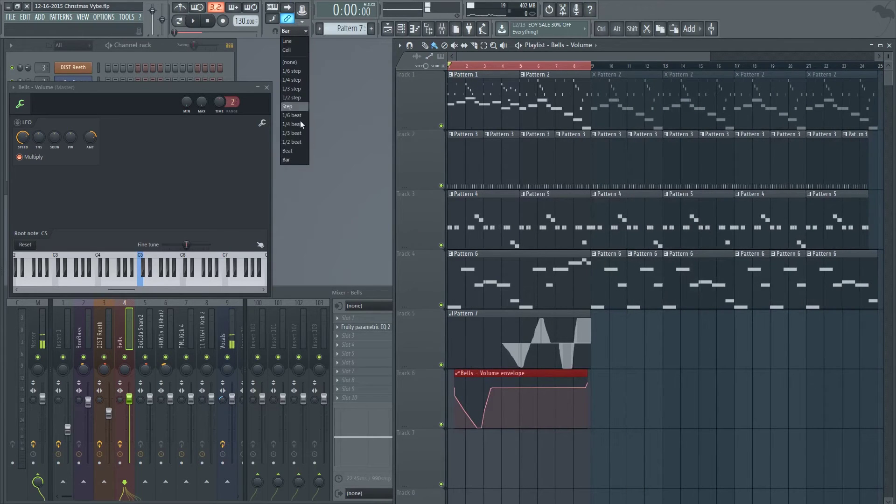
left_click(303, 65)
middle_click(444, 407)
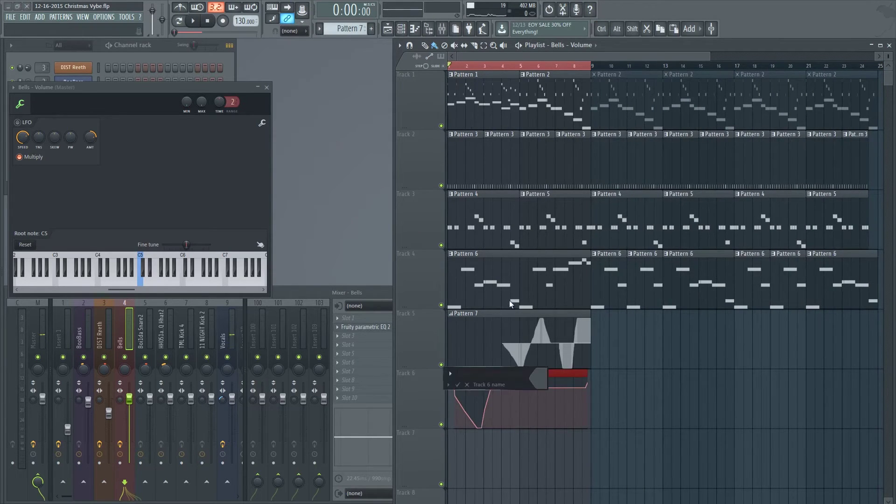
left_click(699, 373, "ctrl")
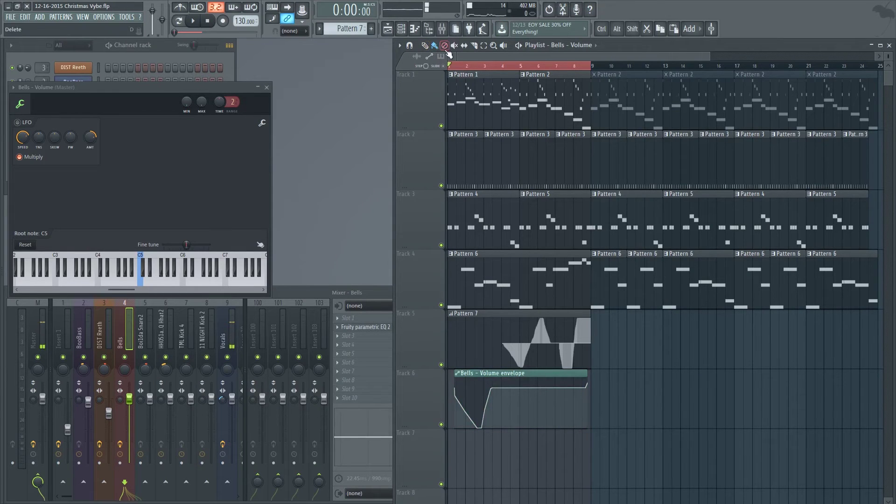
- Set the playlist grid snap to whole bars and bring the mixer back into focus
left_click(409, 45)
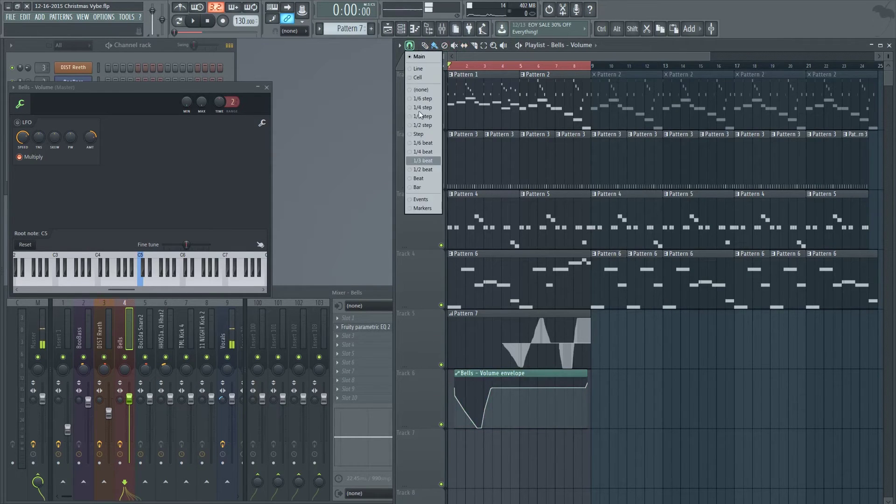
left_click(430, 188)
scroll(625, 373, "down", 3)
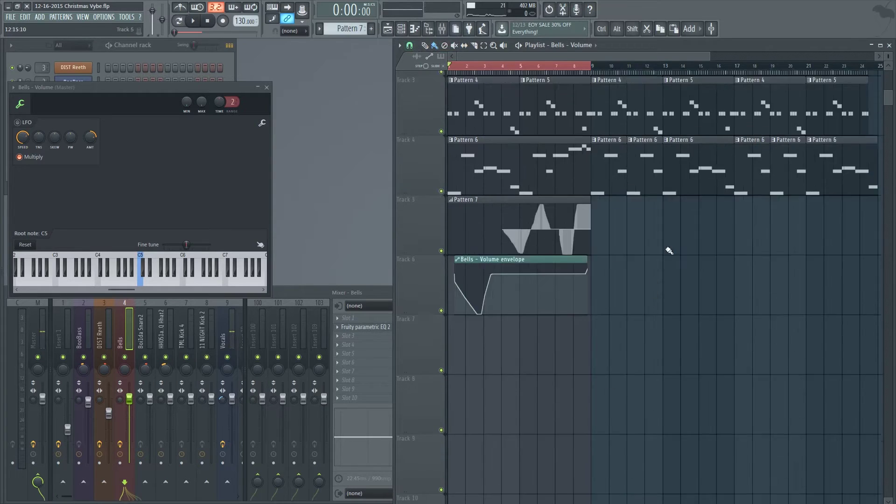
scroll(426, 289, "up", 3)
scroll(427, 289, "up", 1)
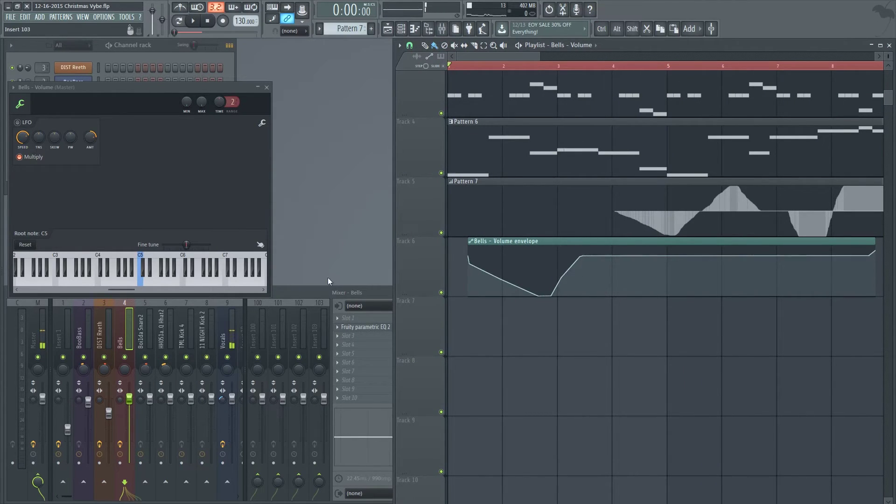
left_click(315, 287)
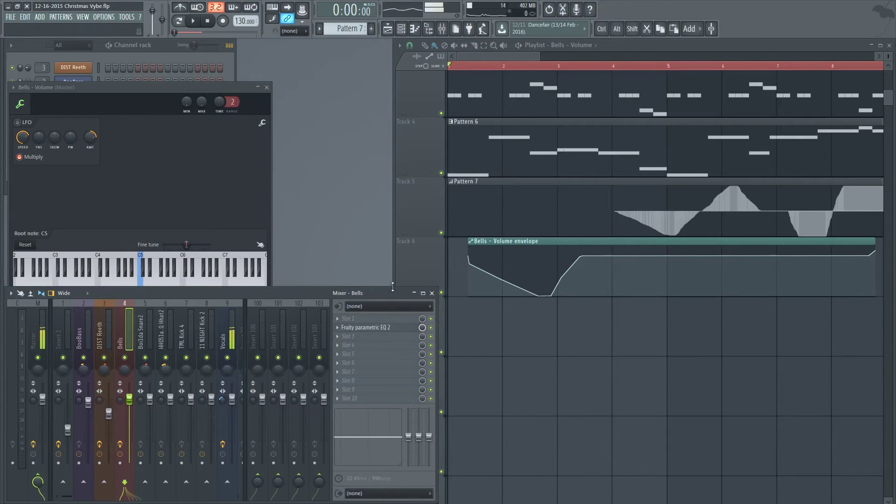
key("space")
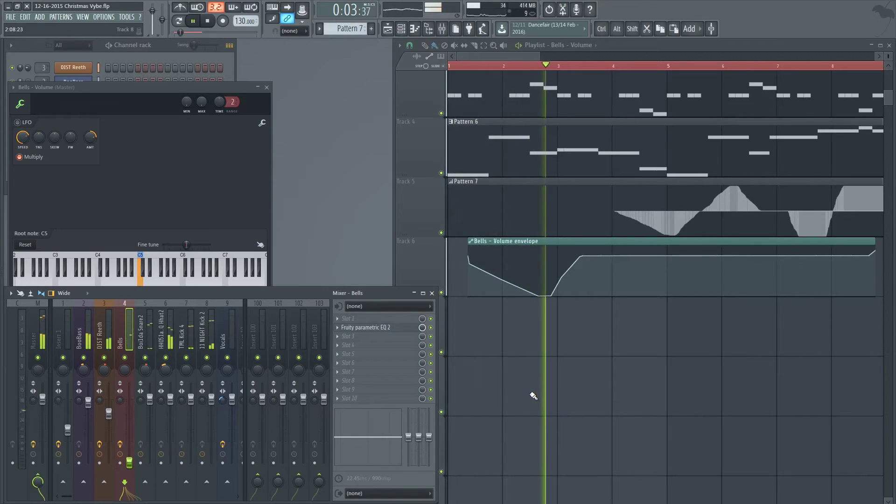
key("space")
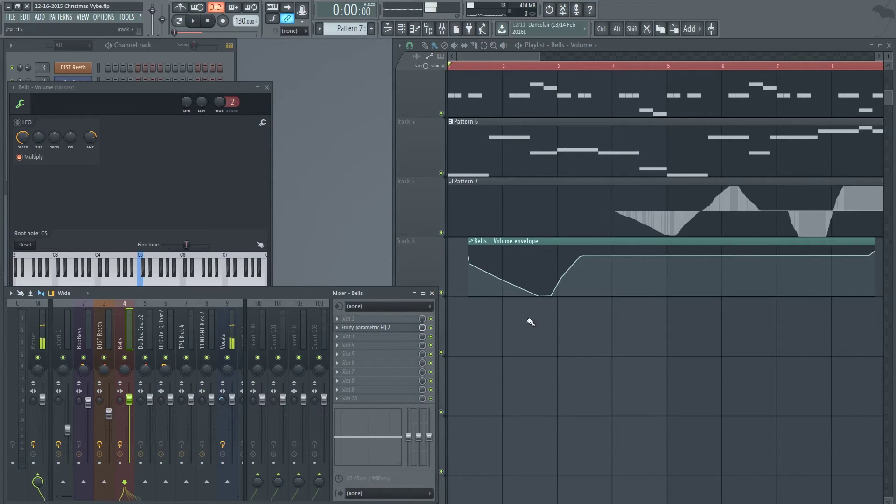
double_click(634, 211)
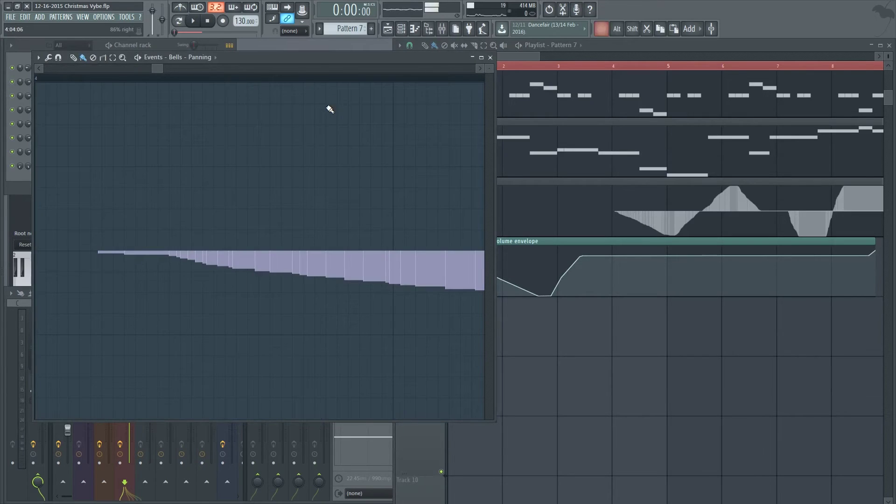
- Switch the Pattern 7 event editor to the Bells - Panning events
left_click(202, 57)
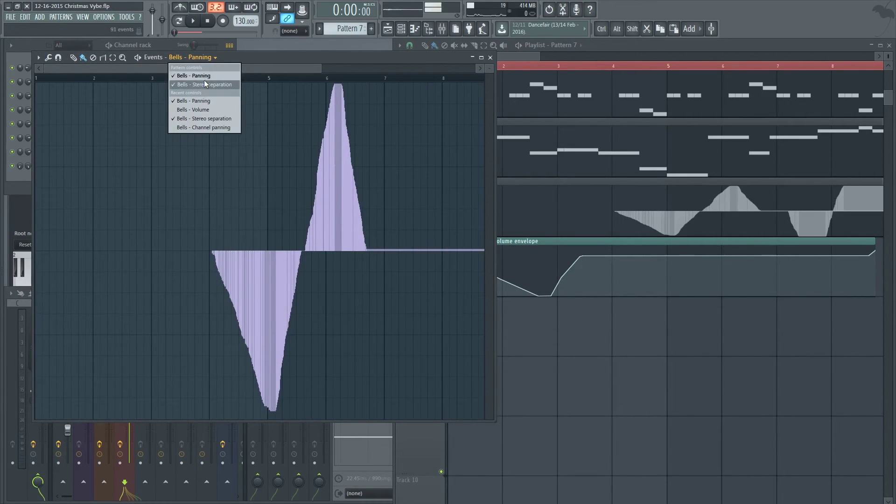
left_click(204, 84)
left_click(205, 57)
left_click(210, 75)
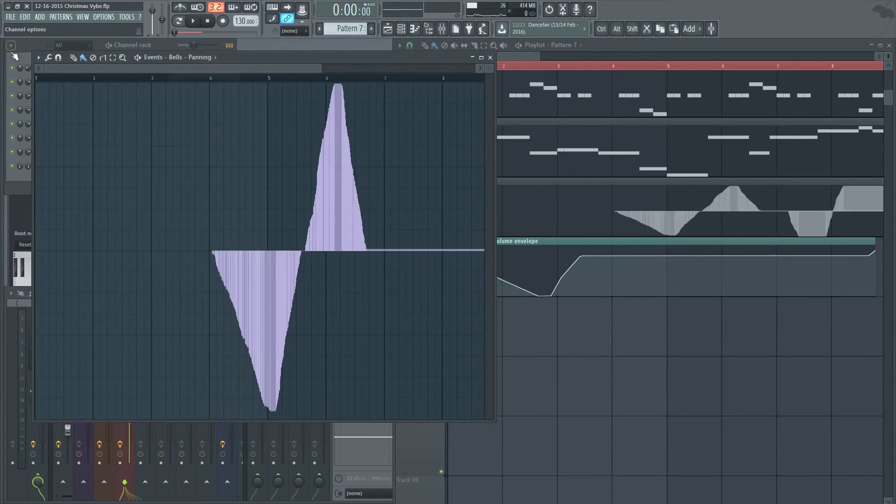
- Turn the panning events into a decimated automation clip and drag it to Track 7
left_click(39, 58)
mouse_move(61, 87)
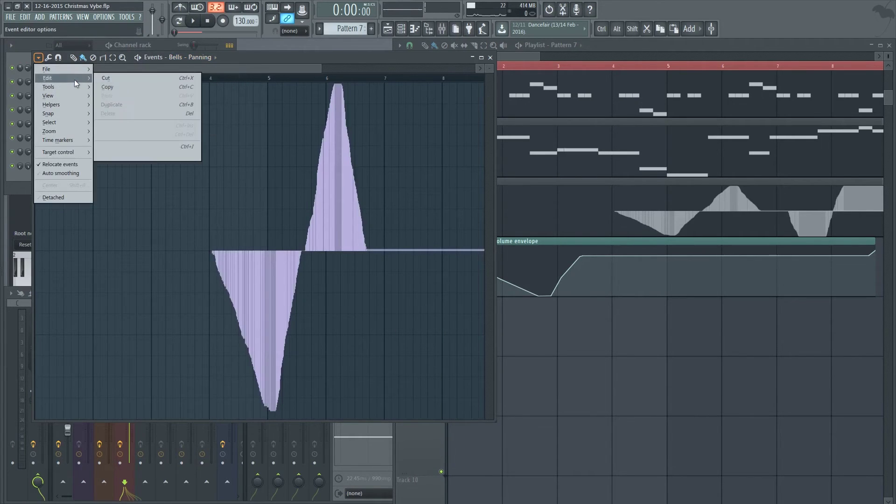
left_click(131, 154)
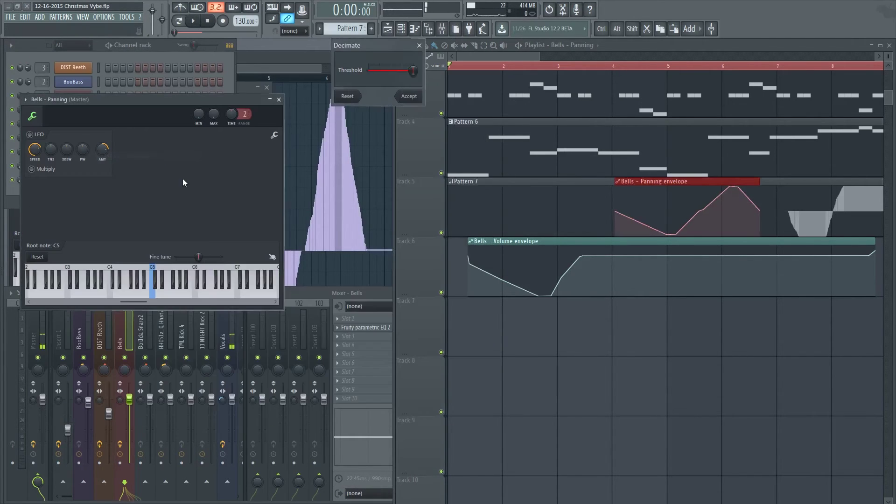
left_click_drag(413, 70, 393, 70)
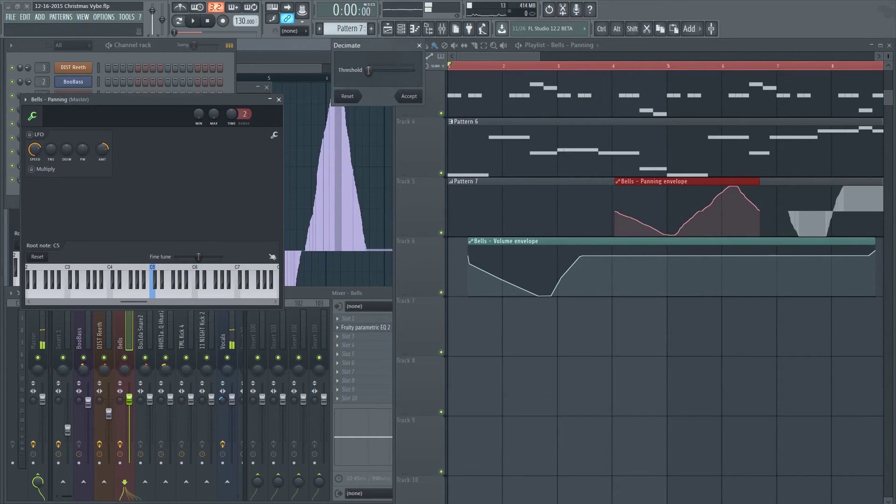
left_click(407, 96)
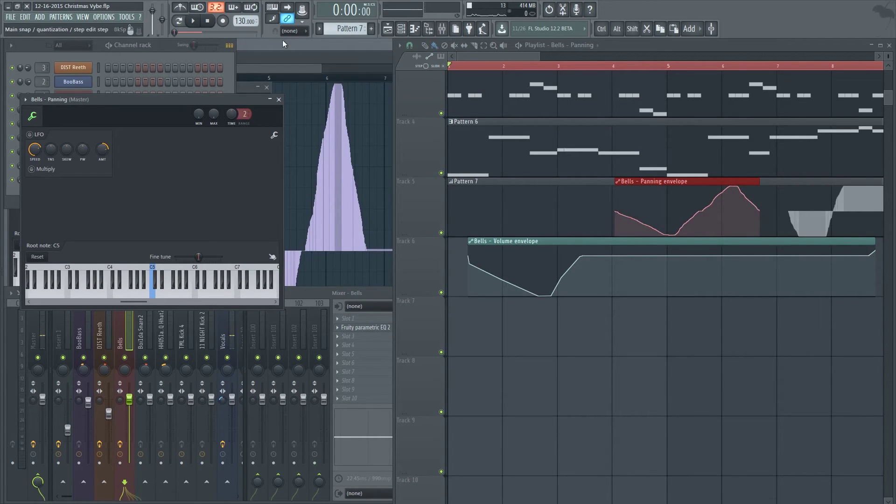
left_click_drag(685, 180, 686, 300)
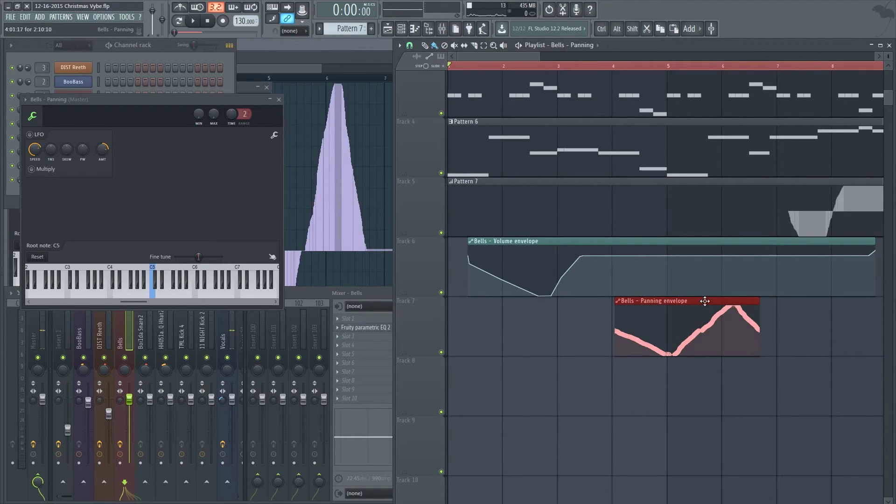
- Zoom the playlist, set the song position to bar 4 where the panning clip starts, and show the Channel rack
scroll(705, 301, "up", 6, "ctrl")
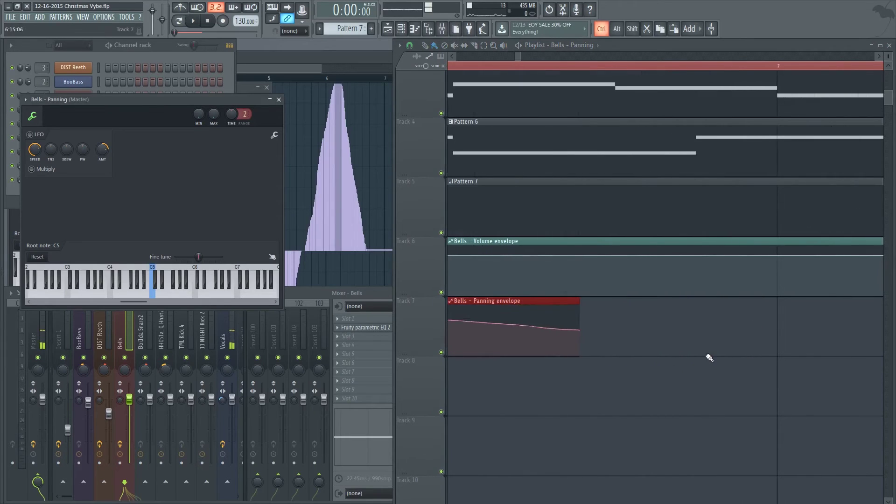
scroll(592, 330, "down", 6, "ctrl")
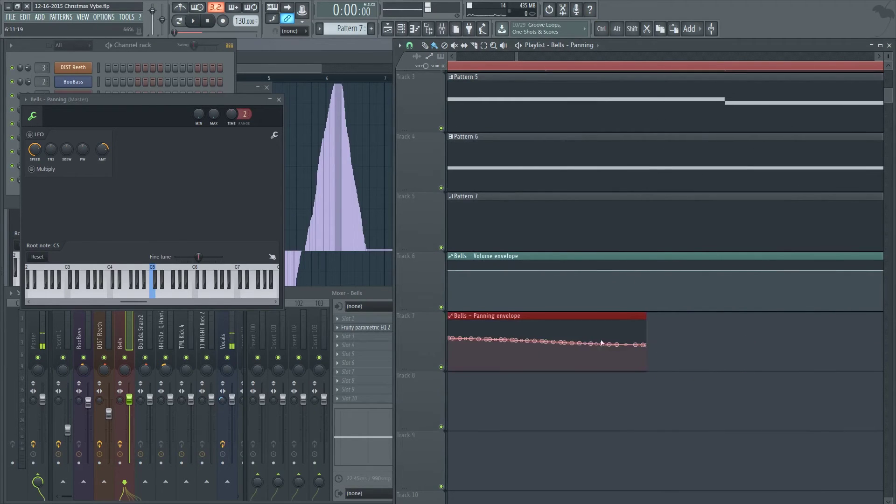
right_click(647, 345)
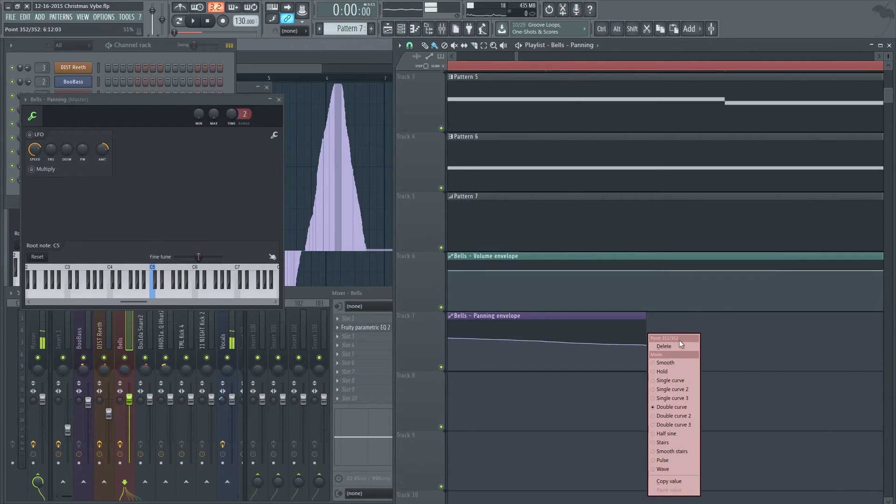
left_click(738, 334)
scroll(662, 380, "down", 7, "ctrl")
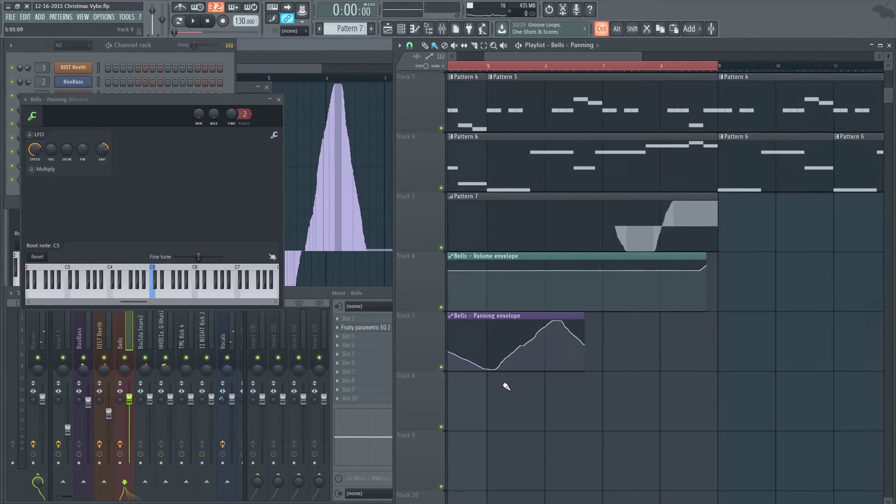
scroll(456, 410, "up", 4, "ctrl")
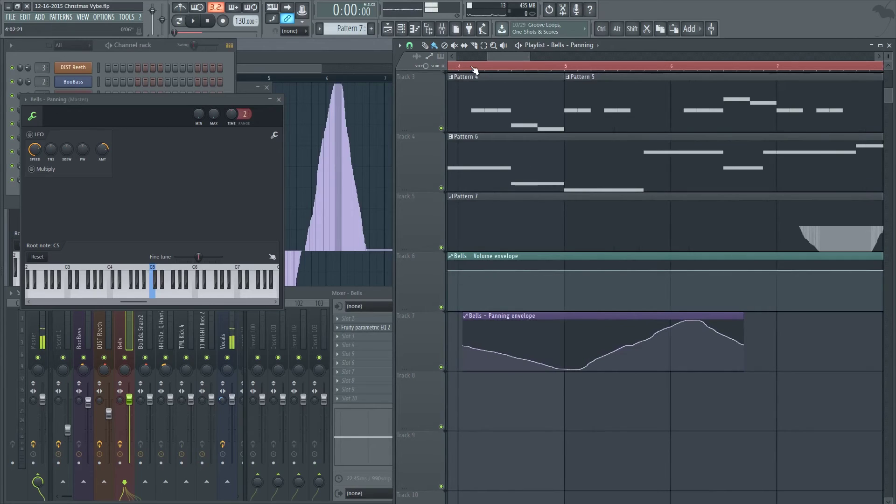
left_click(458, 65)
key("F6")
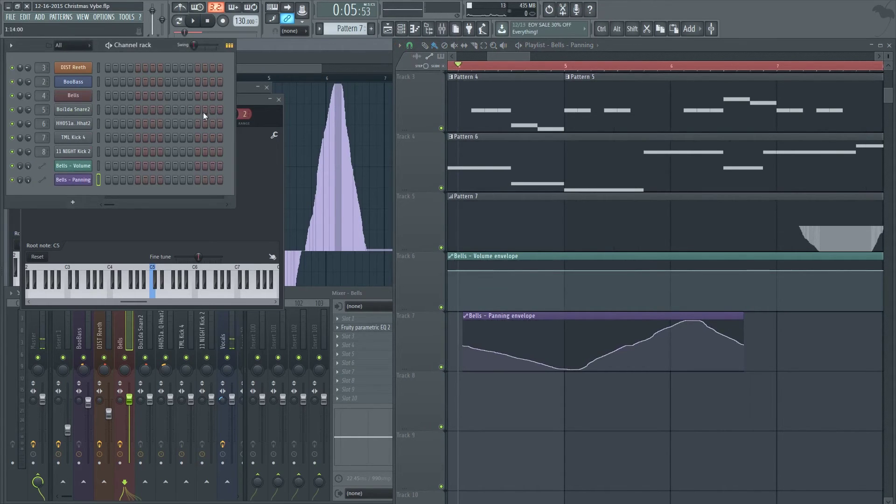
- Close the Bells - Panning channel window and place the mixer directly under the Channel rack
left_click(267, 88)
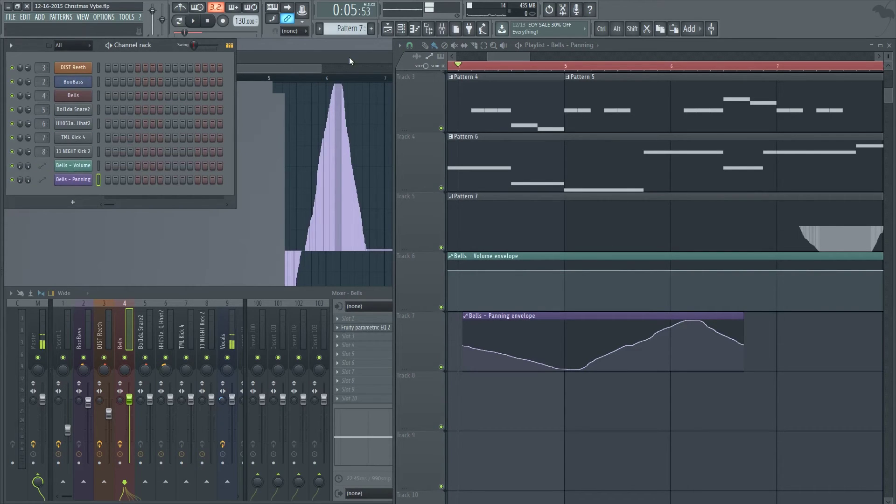
key("F5")
key("F9")
key("F5")
key("F9")
key("F5")
key("F9")
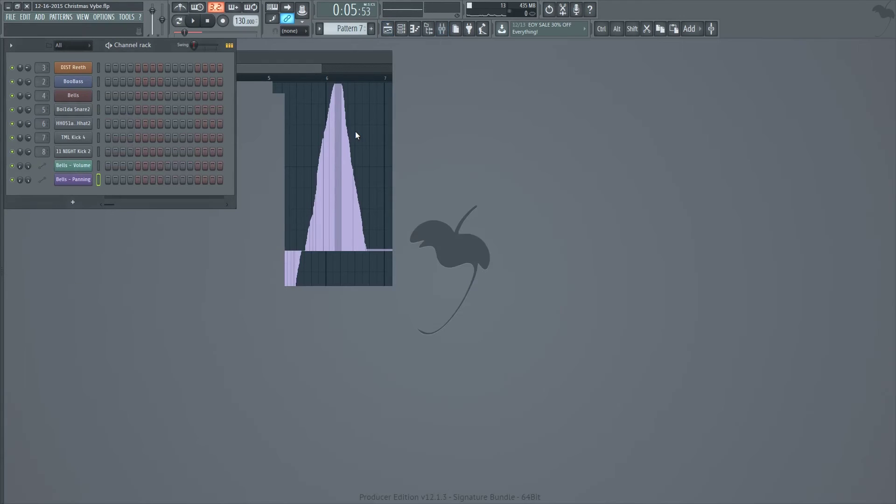
key("F5")
key("F9")
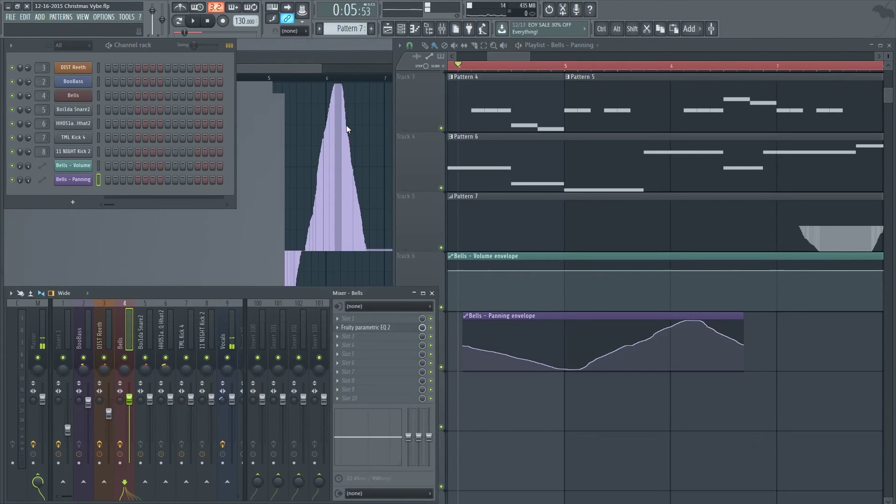
left_click_drag(275, 294, 275, 217)
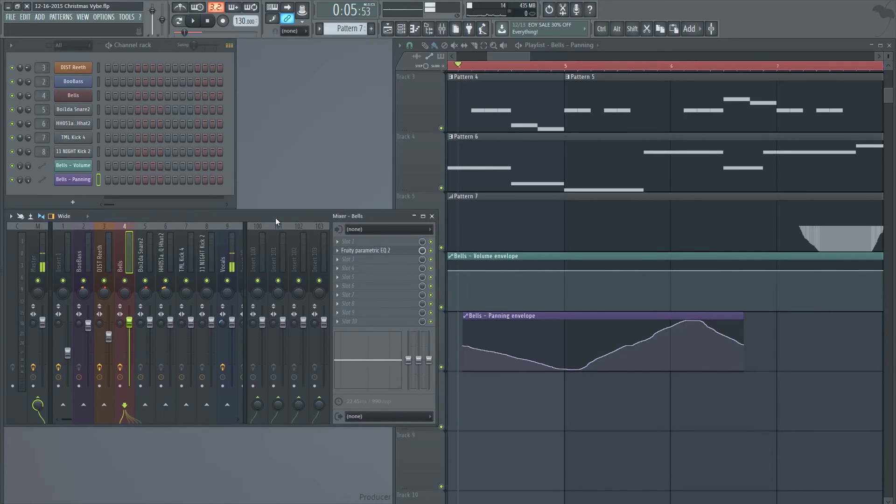
- Play the song twice to hear the panning automation, then open the Bells Stereo separation events
key("space")
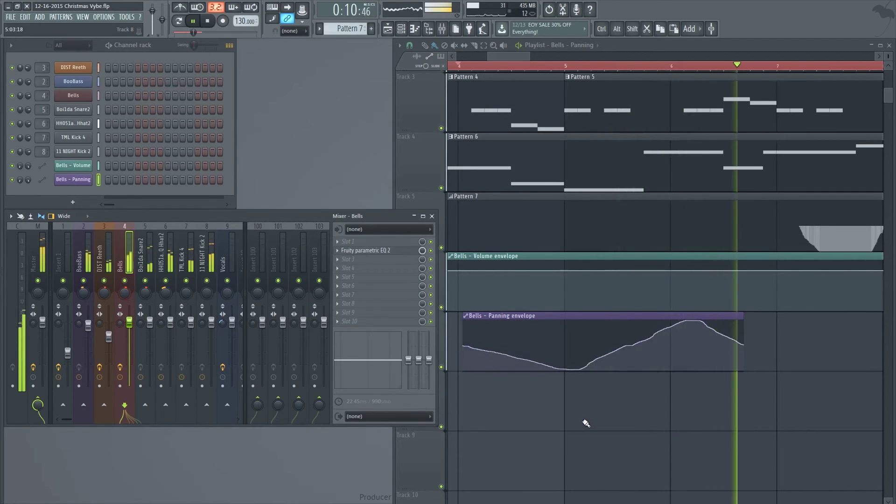
key("space")
mouse_move(498, 332)
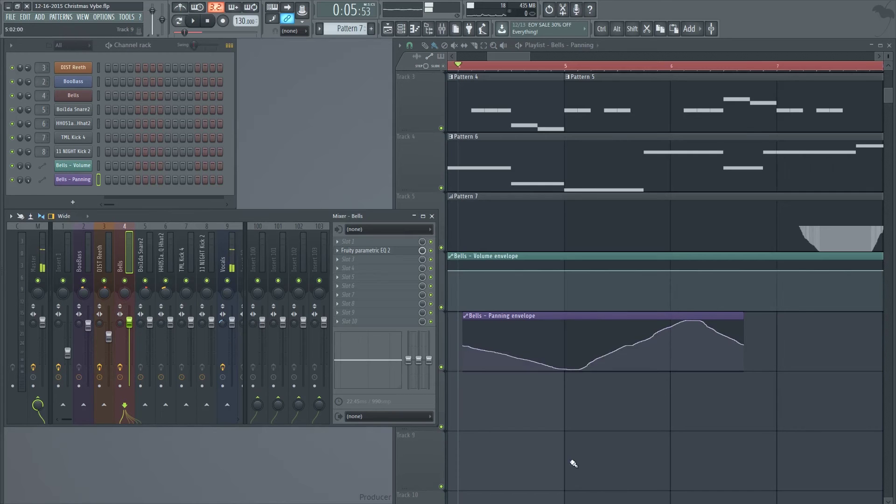
key("space")
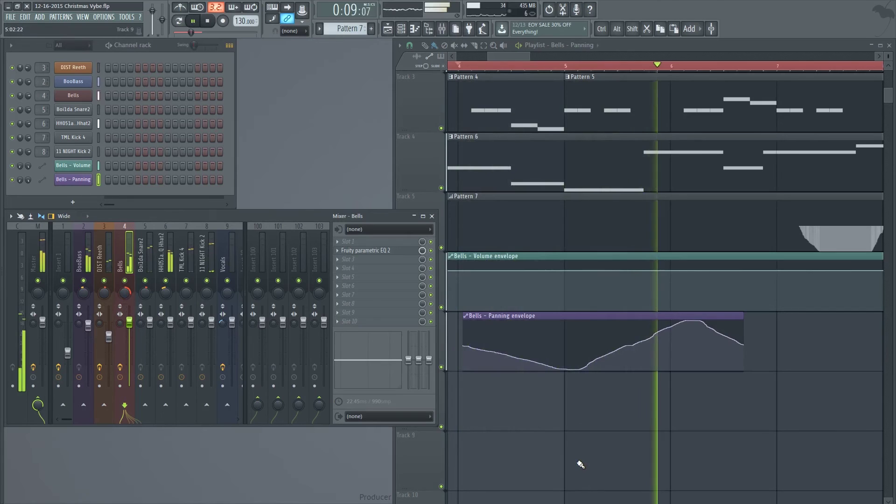
key("space")
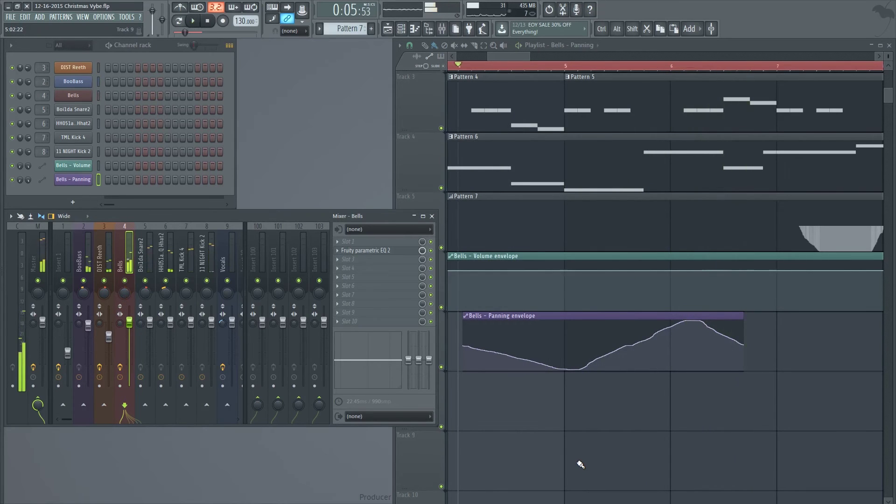
double_click(701, 217)
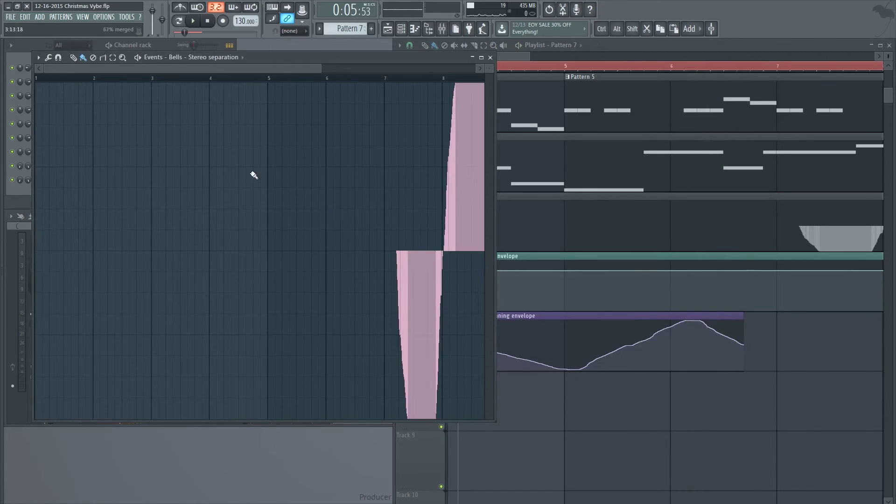
- Convert the Bells stereo separation events into a decimated automation clip on Track 5
left_click(39, 58)
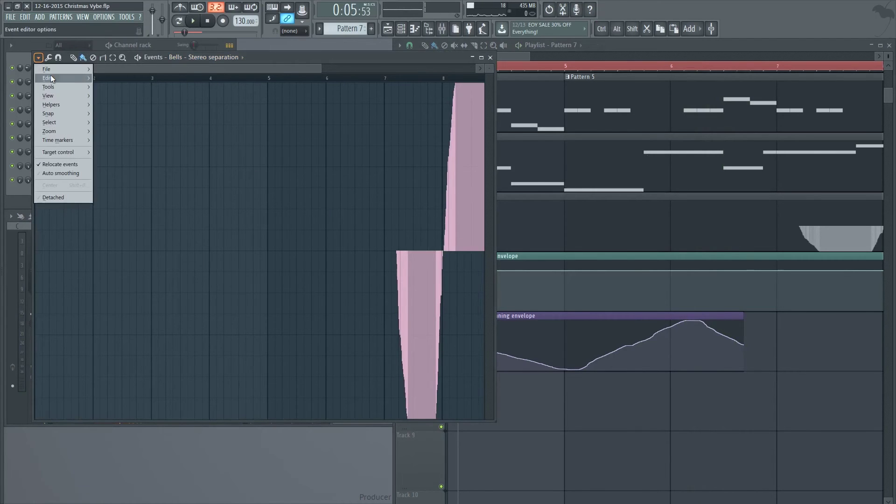
mouse_move(51, 75)
left_click(135, 157)
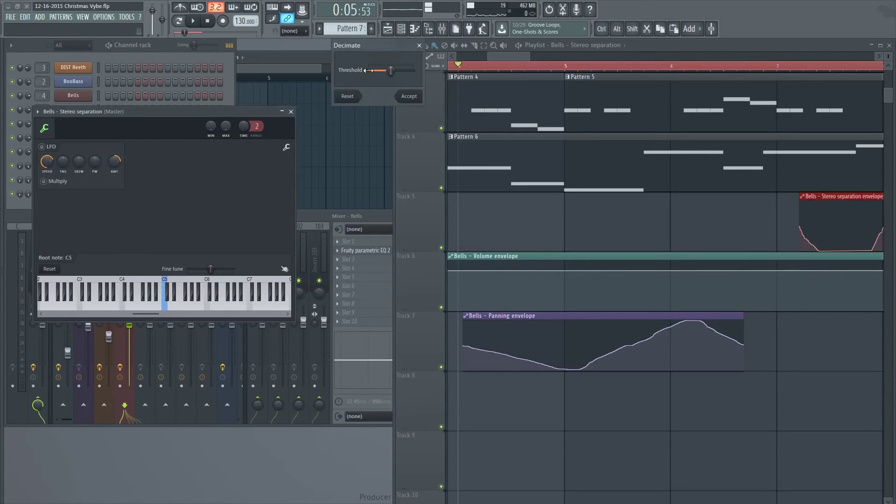
left_click(412, 99)
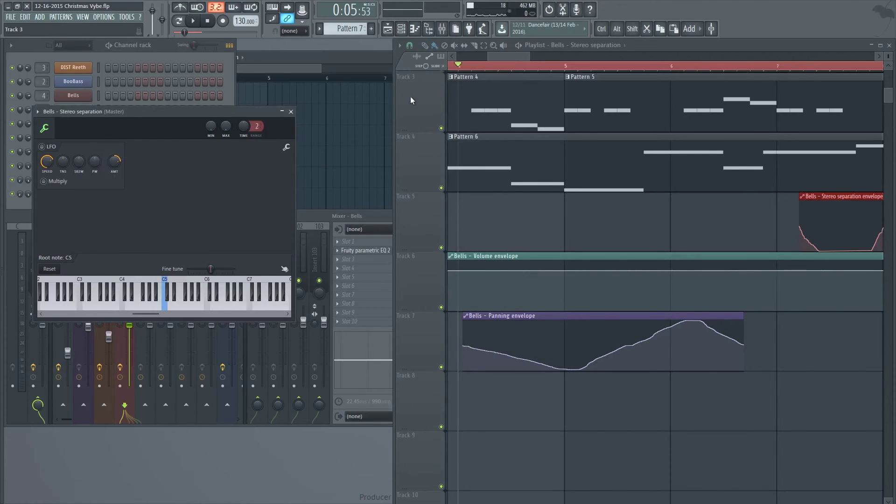
left_click_drag(850, 366, 625, 260)
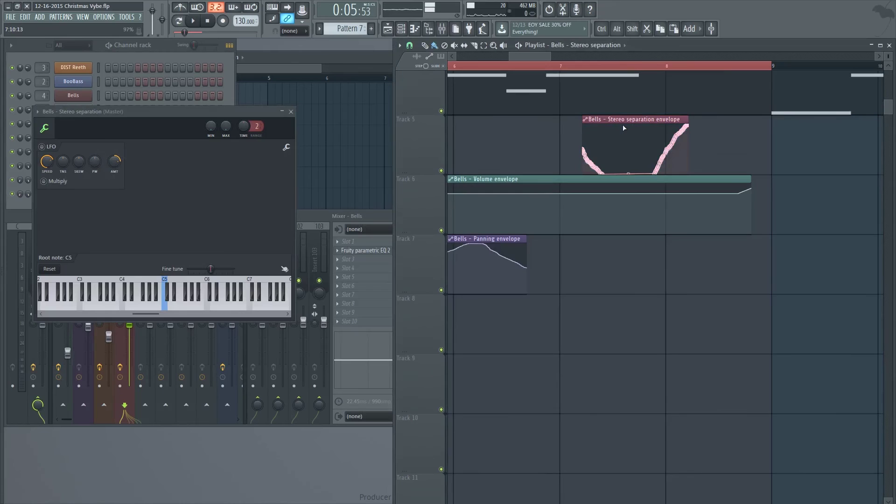
scroll(623, 127, "up", 4)
scroll(629, 144, "up", 1)
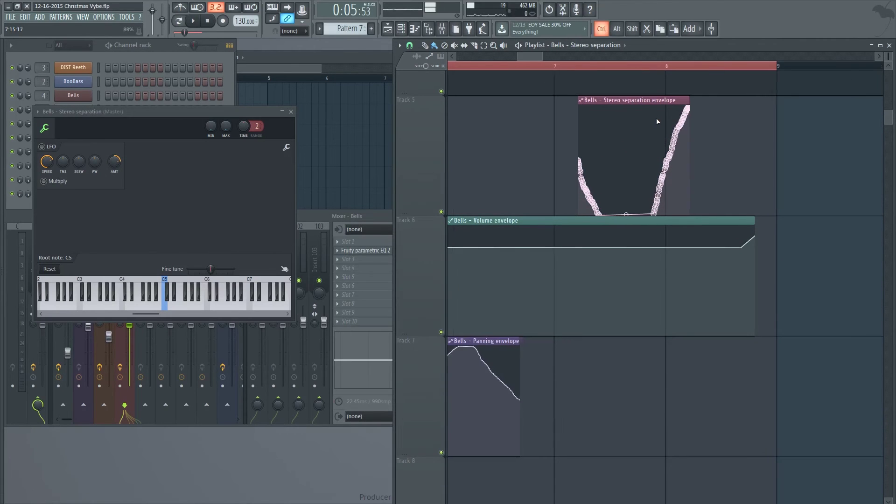
scroll(667, 117, "up", 6)
left_click_drag(629, 190, 739, 237)
scroll(739, 236, "down", 1)
scroll(751, 239, "down", 4)
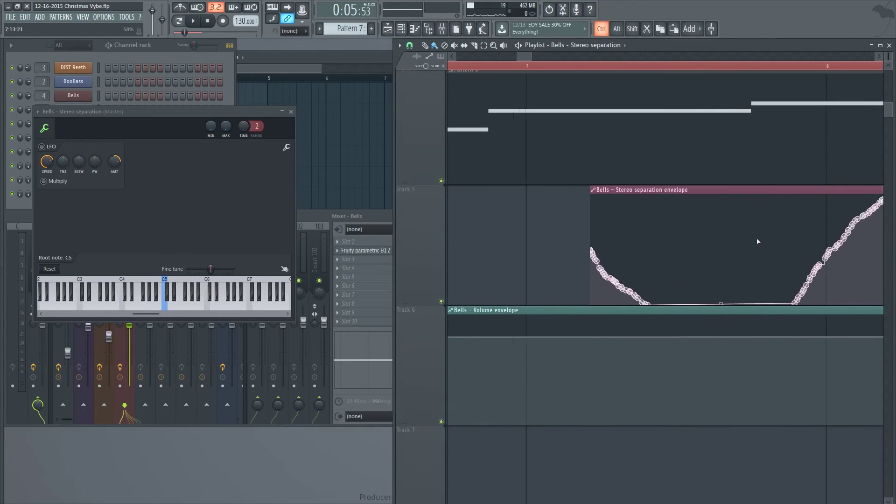
scroll(700, 264, "up", 1)
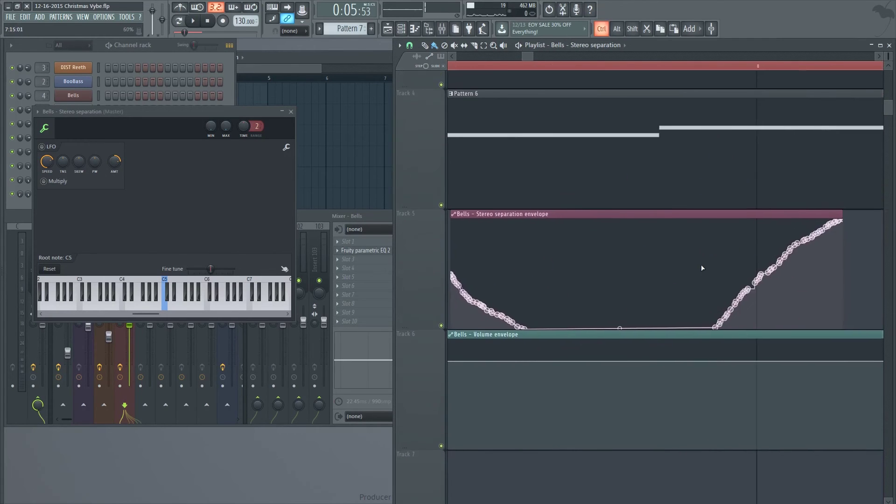
right_click(841, 222)
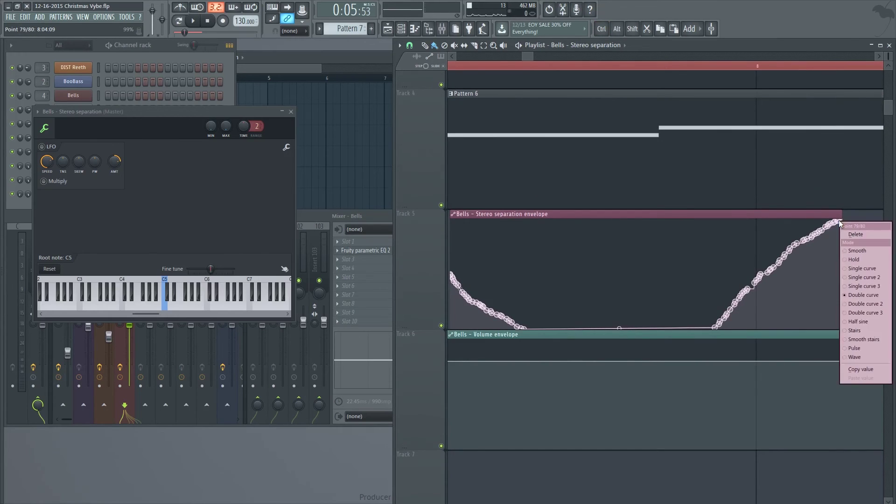
left_click(742, 477)
scroll(614, 405, "down", 1)
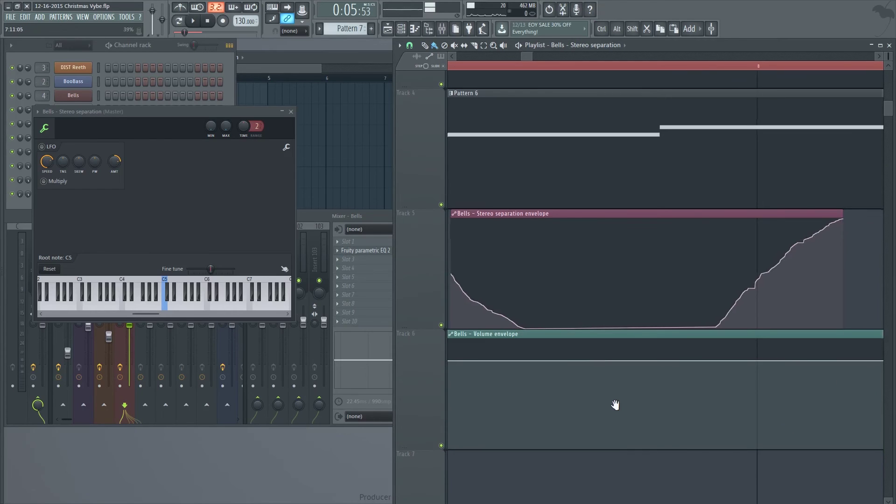
scroll(736, 366, "down", 3)
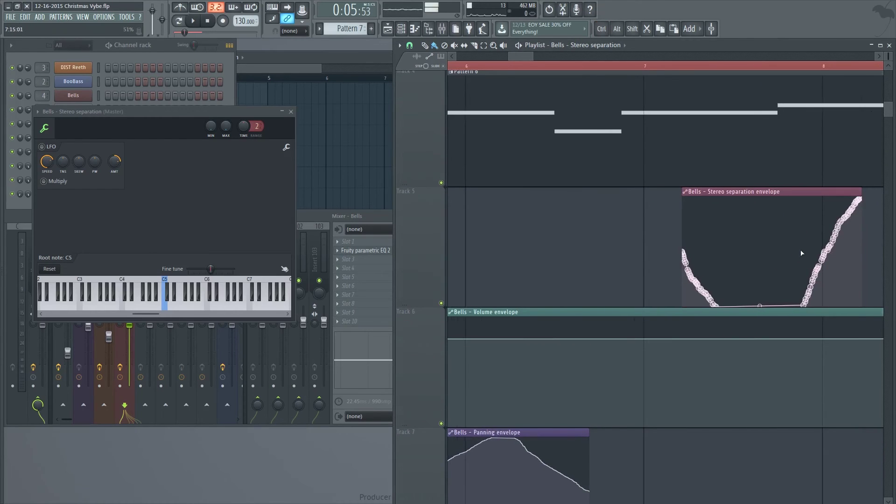
left_click_drag(784, 237, 662, 192)
- Add an extra control point to the Bells Volume envelope near bar 3
scroll(672, 217, "down", 3)
scroll(583, 261, "up", 2)
scroll(594, 265, "down", 3)
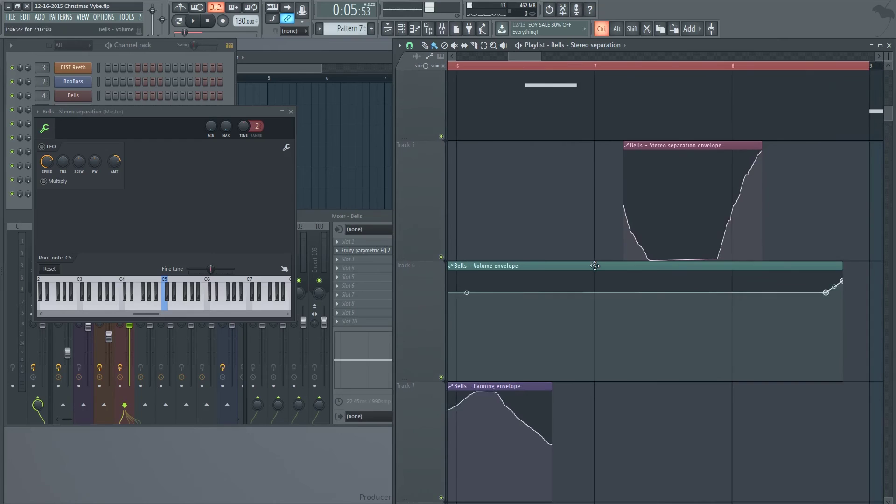
left_click_drag(650, 291, 704, 258)
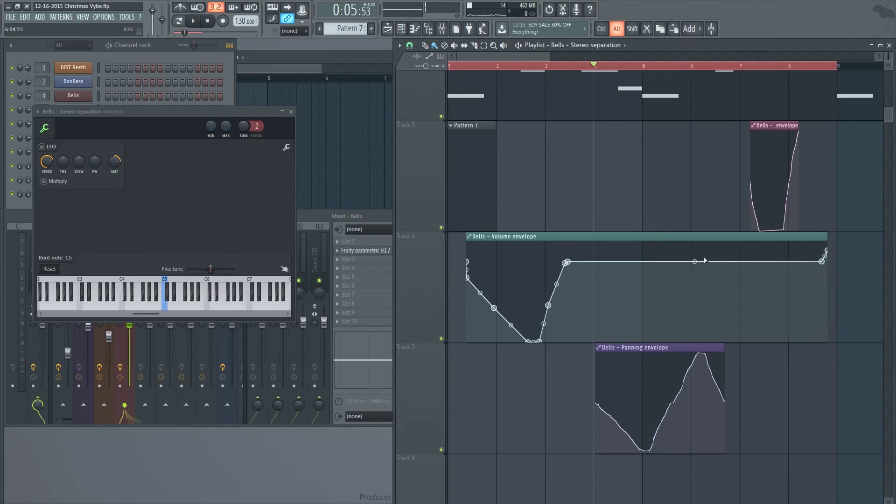
scroll(504, 280, "up", 5)
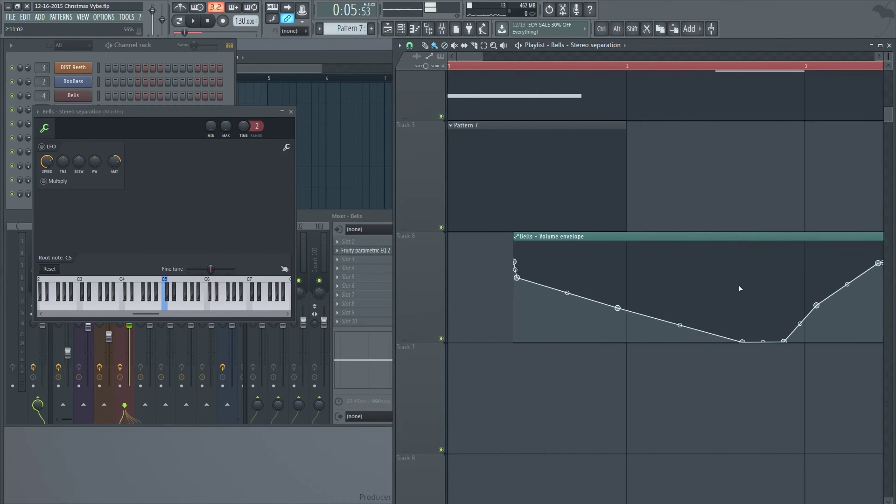
scroll(721, 290, "down", 3)
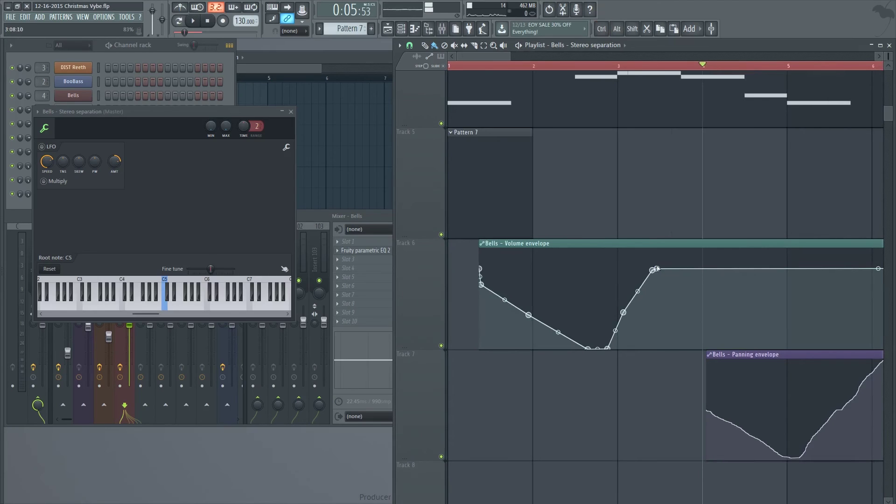
right_click(659, 268)
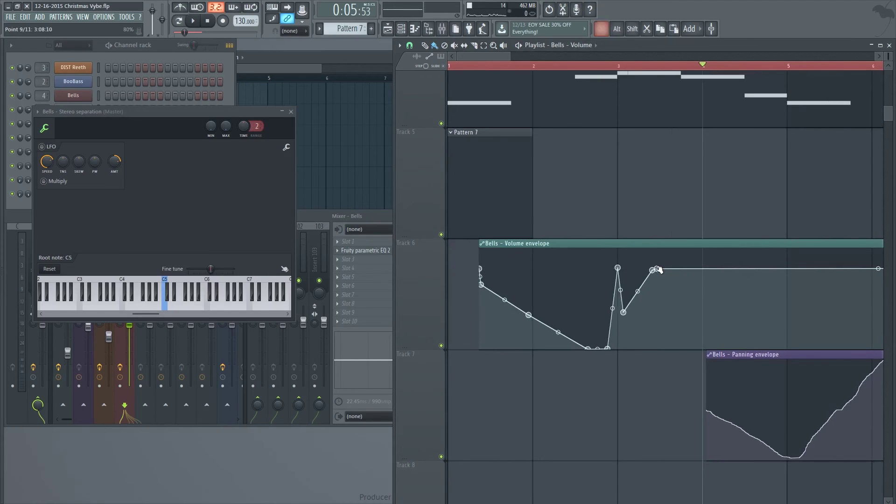
- Delete the envelope's final point so it ends with a short upward ramp
scroll(653, 284, "right", 5)
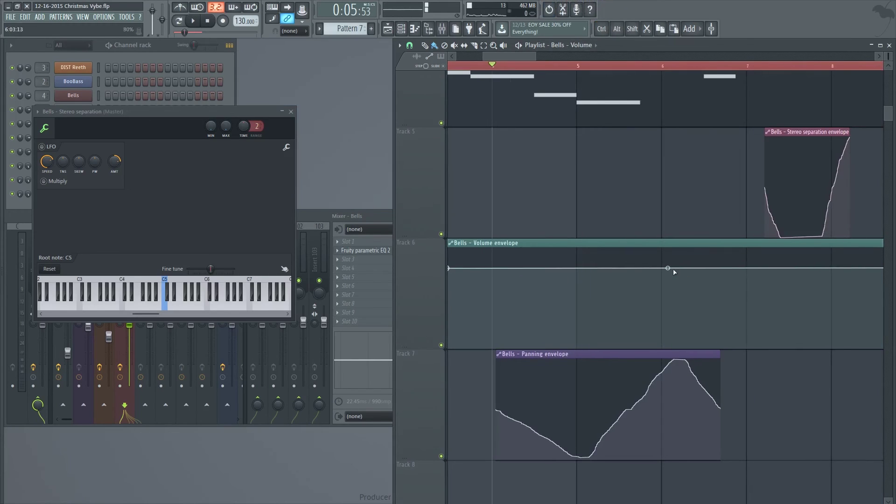
scroll(673, 271, "right", 6)
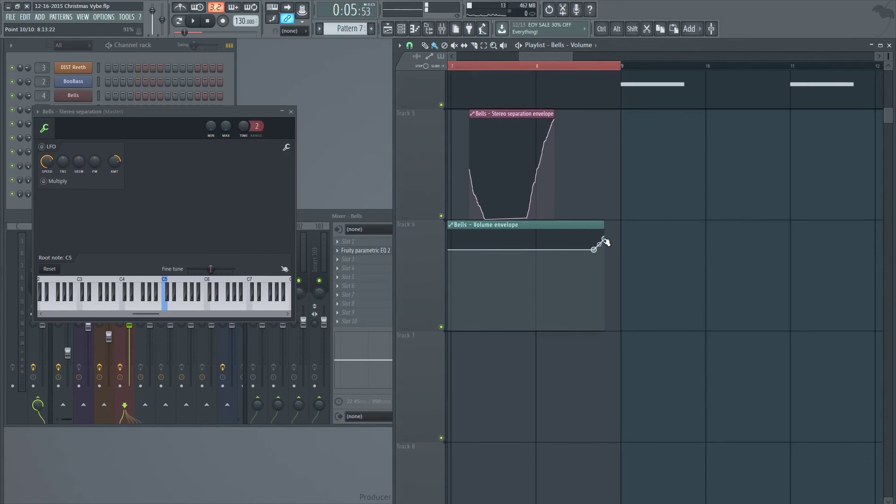
right_click(604, 239)
left_click(726, 229)
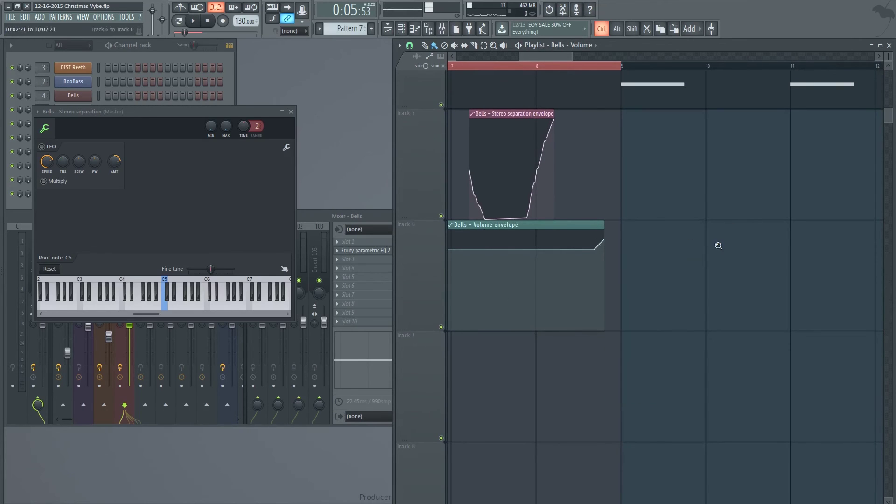
right_click(718, 246, "ctrl")
scroll(607, 392, "up", 2)
left_click_drag(658, 332, 691, 254)
- Record two Boi1da Snare2 fader swells into Pattern 7 while the song plays
scroll(539, 317, "up", 4)
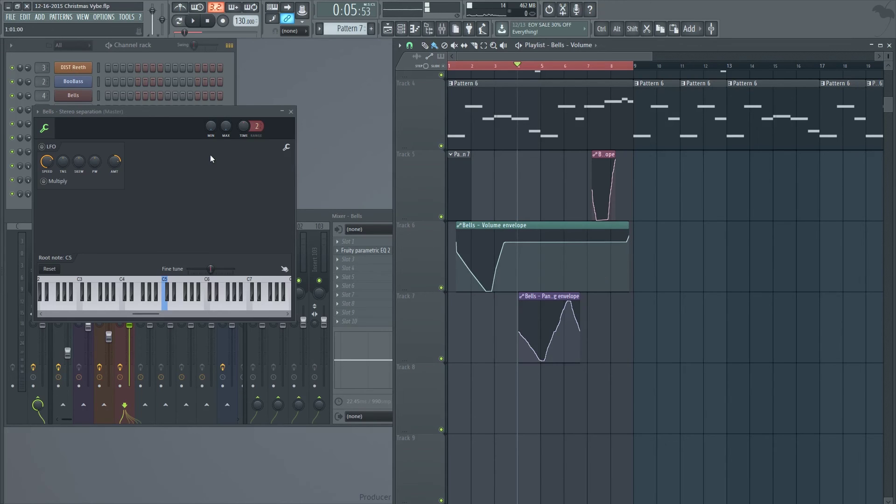
left_click(461, 180)
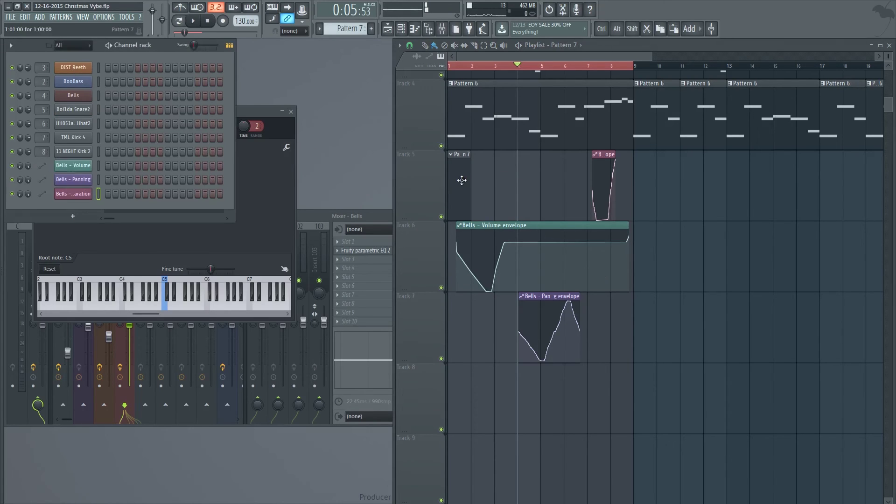
right_click(657, 204)
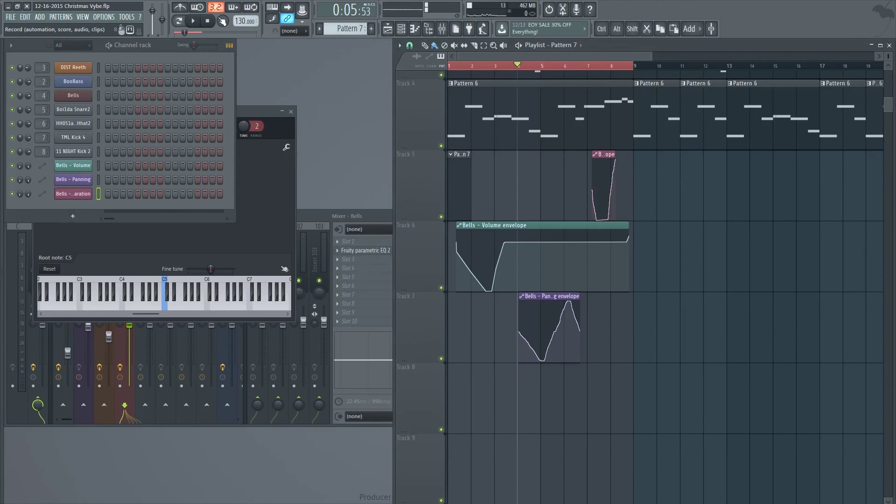
left_click(223, 21)
key("space")
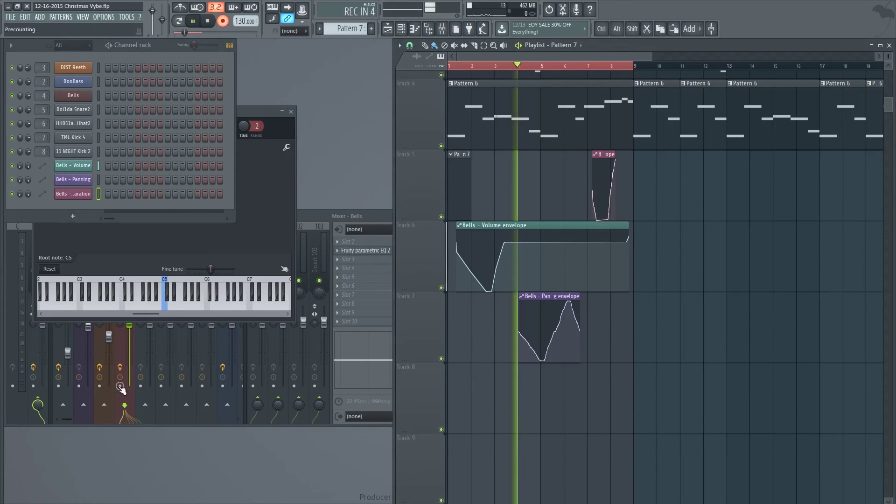
left_click(151, 331)
left_click_drag(152, 329, 171, 332)
key("space")
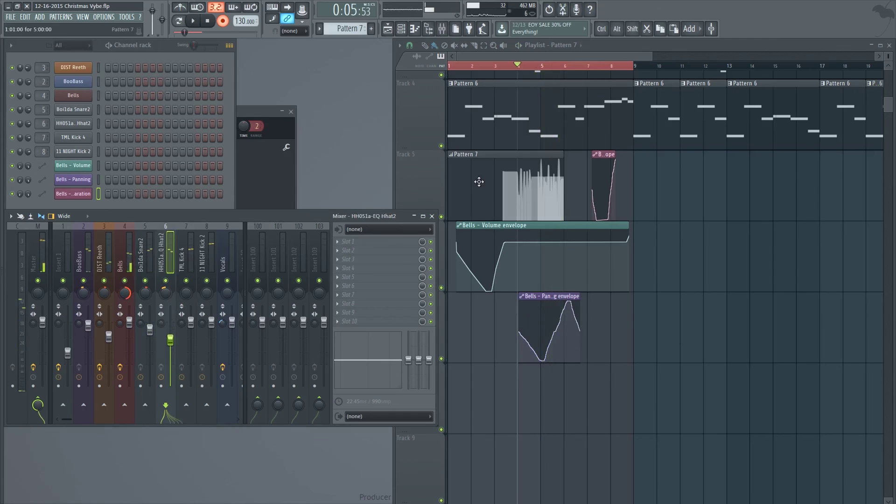
- Make Pattern 7's Boi1da Snare2 - Volume events a decimated automation clip on Track 8
double_click(529, 190)
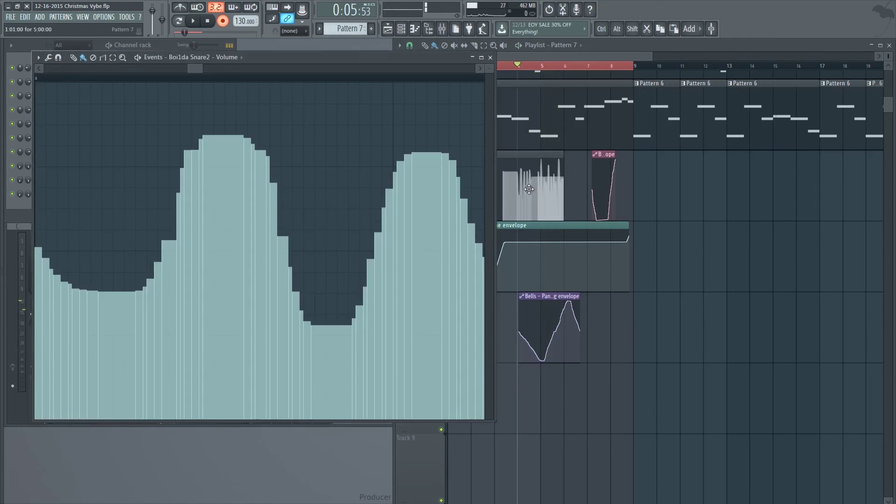
left_click(192, 56)
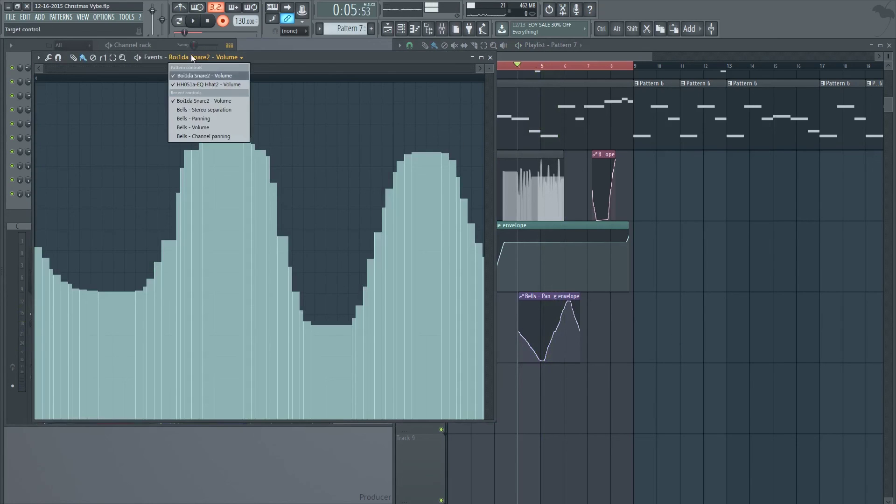
left_click(218, 75)
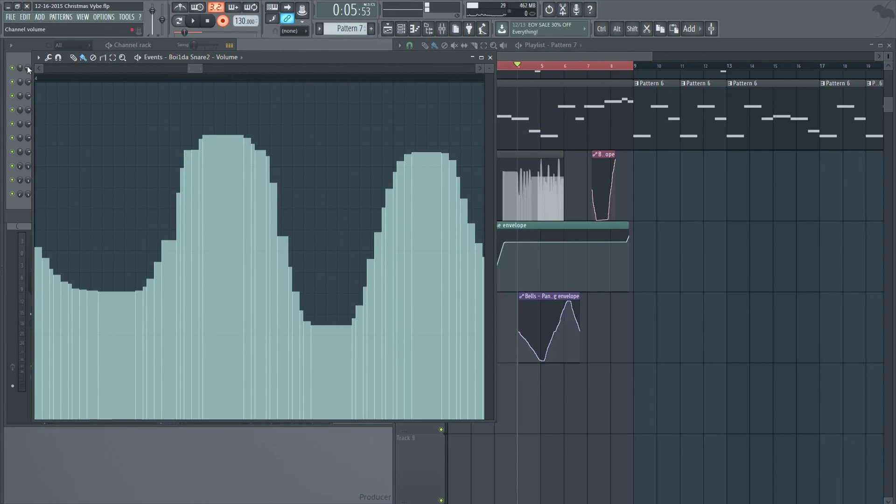
left_click(40, 58)
mouse_move(48, 78)
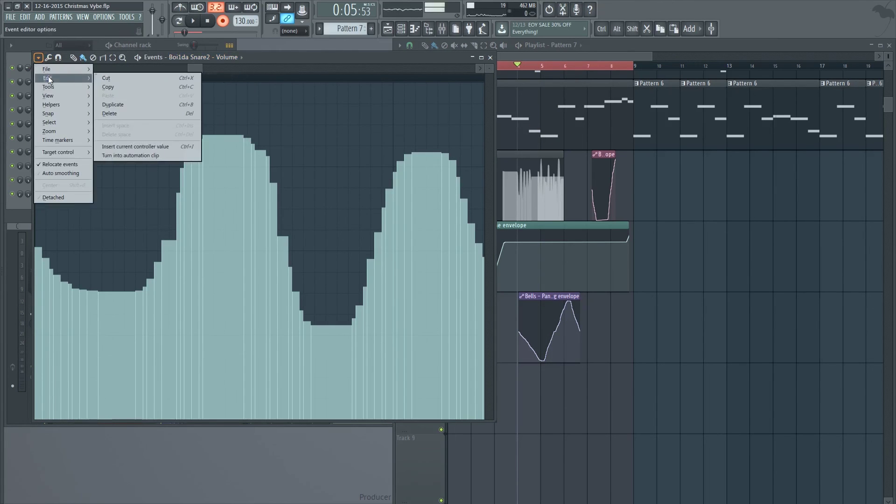
left_click(132, 155)
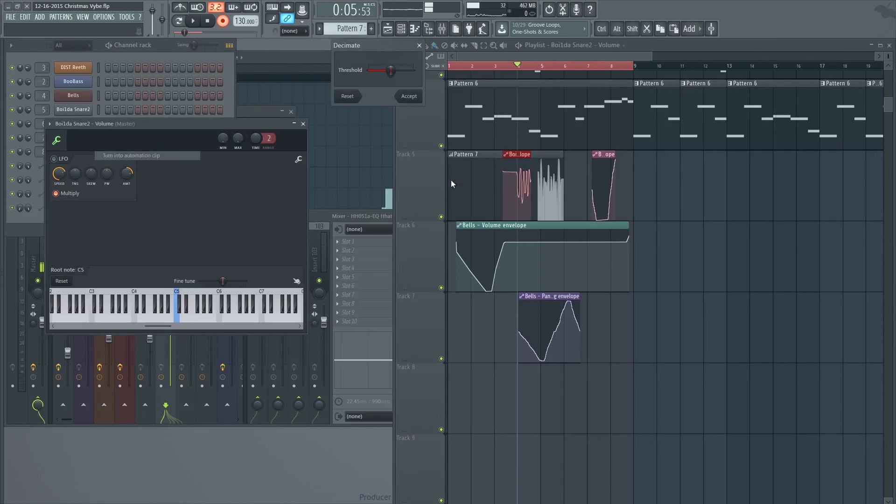
left_click_drag(391, 70, 398, 70)
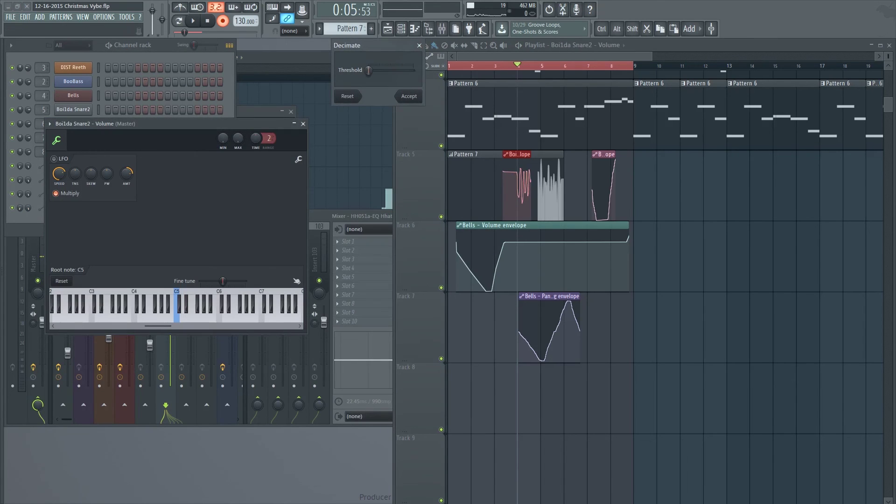
left_click(409, 97)
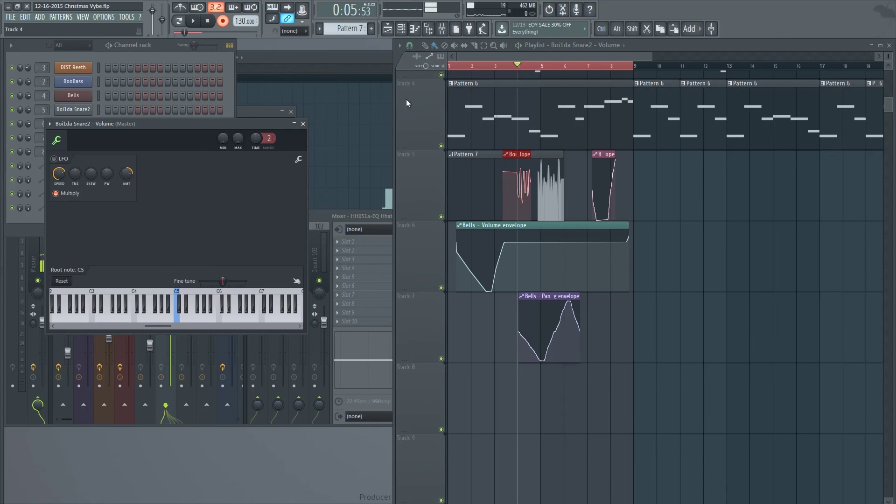
left_click_drag(519, 162, 519, 383)
- Play the song with the Mixer in front to hear the snare volume automation, then stop
scroll(518, 391, "up", 5)
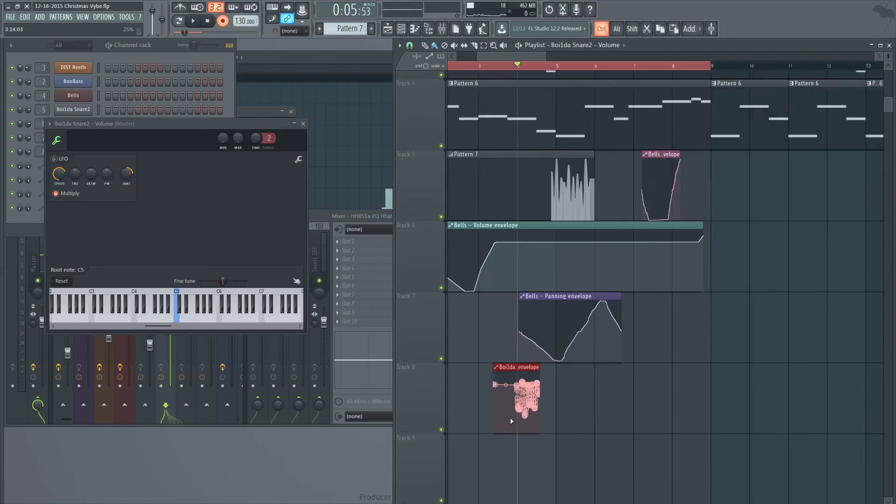
left_click(319, 216)
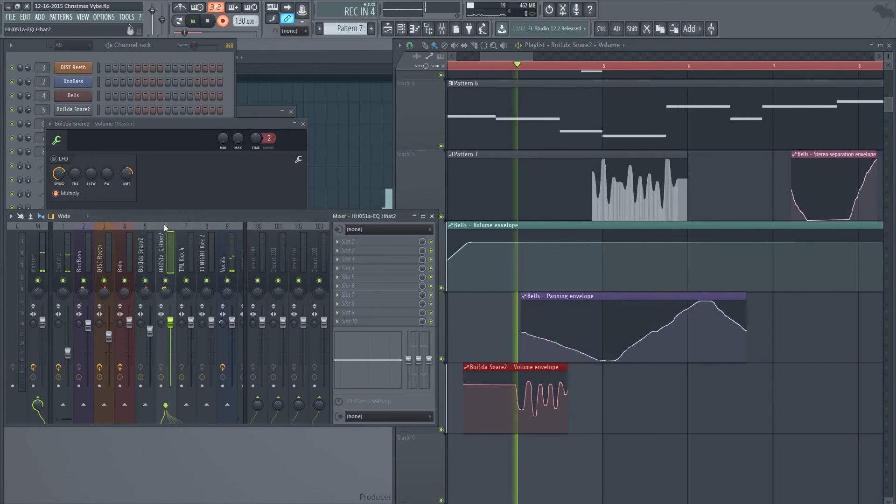
key("space")
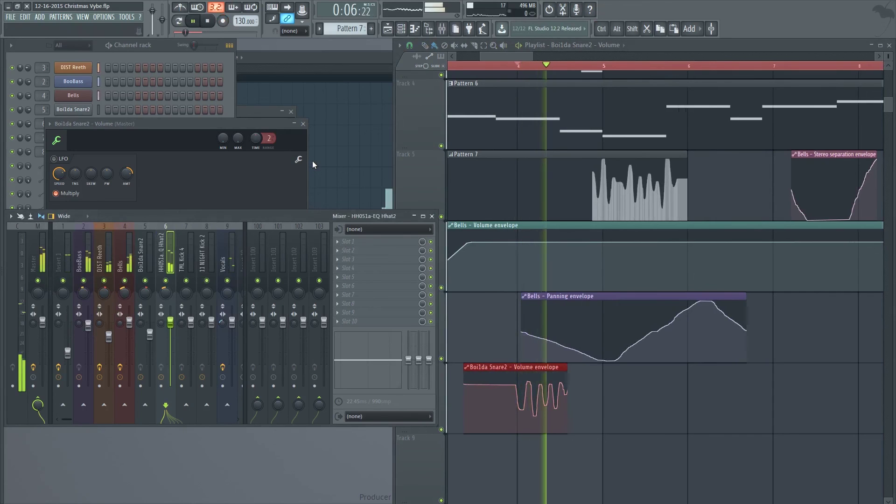
key("space")
right_click(723, 423)
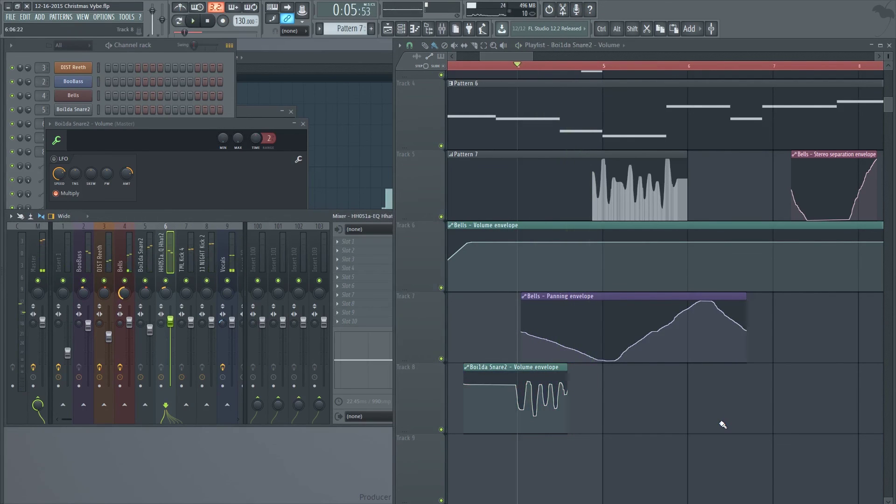
right_click(707, 422, "ctrl")
- Scroll the playlist to show all four pattern tracks and the four automation clips
scroll(576, 399, "down", 4, "alt")
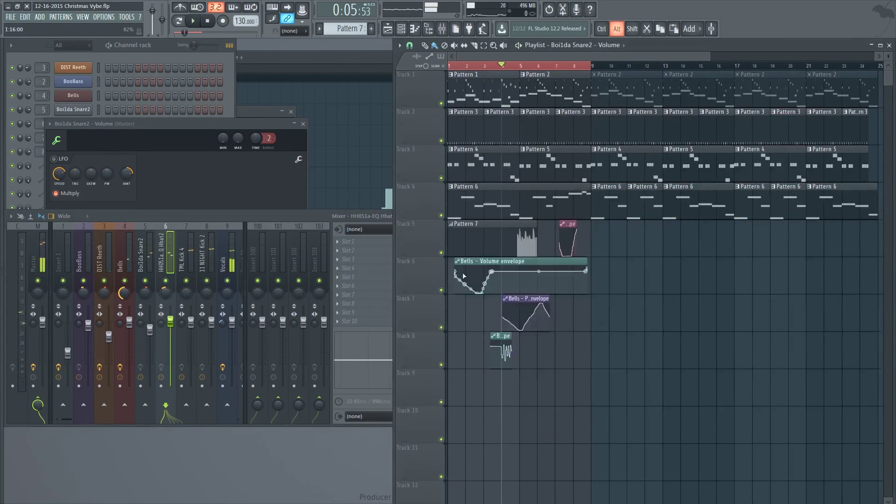
scroll(486, 189, "up", 3)
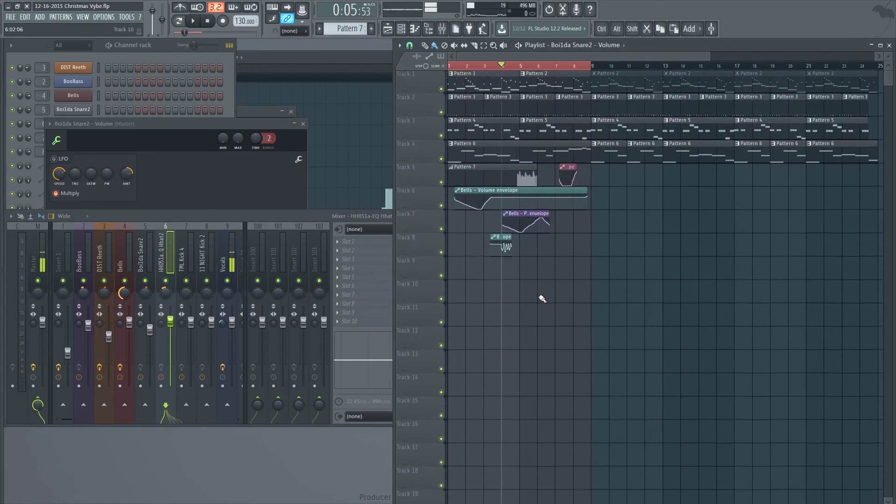